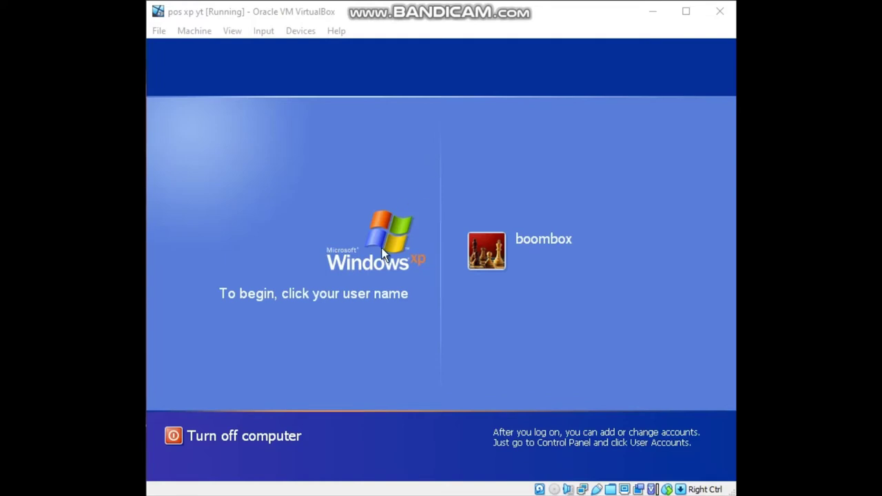
Log on to the guest Windows XP by selecting its single user account tile.
{"action": "left_click", "coordinate": [503, 236]}
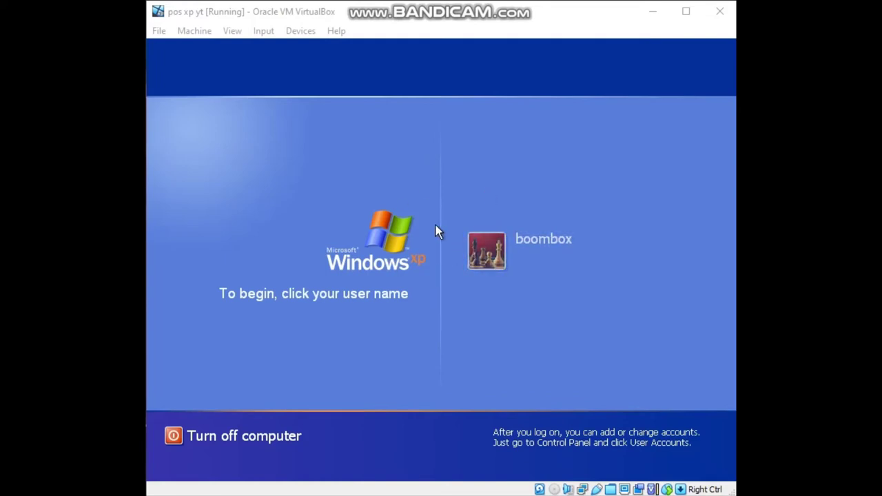
{"action": "left_click", "coordinate": [487, 262]}
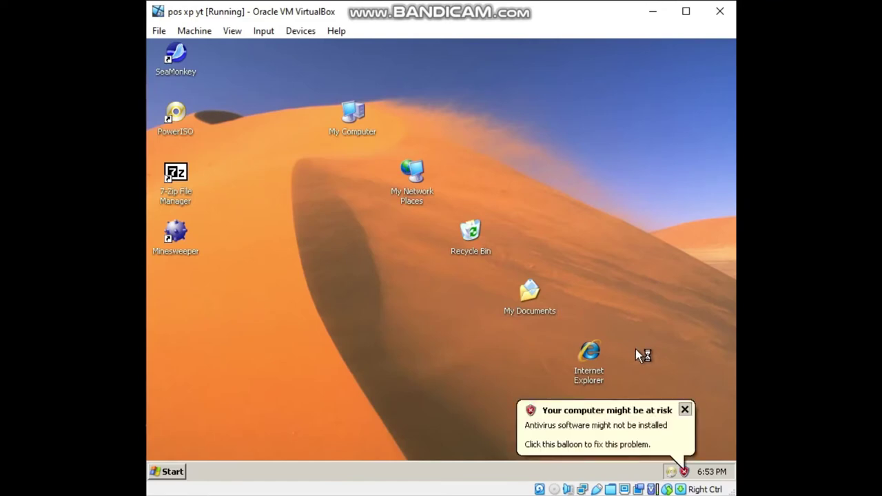
Dismiss the antivirus warning balloon and close the Start menu without opening anything.
{"action": "left_click", "coordinate": [684, 410]}
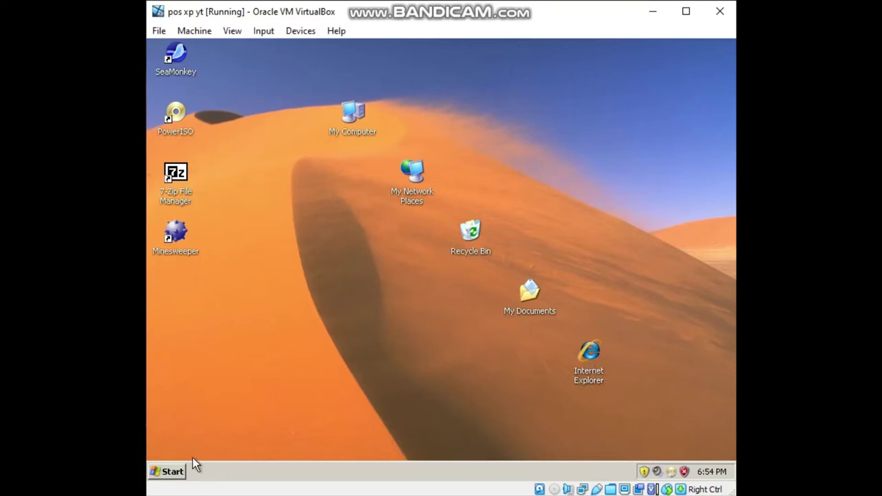
{"action": "left_click", "coordinate": [172, 472]}
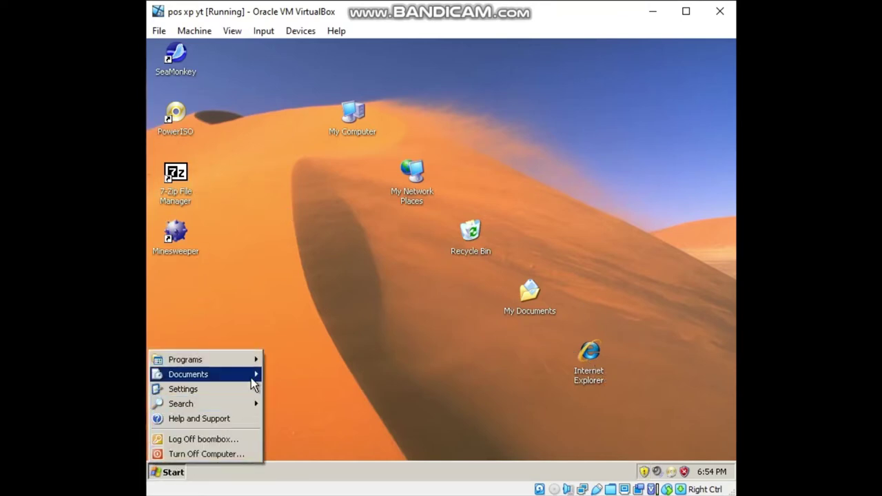
{"action": "left_click", "coordinate": [330, 368]}
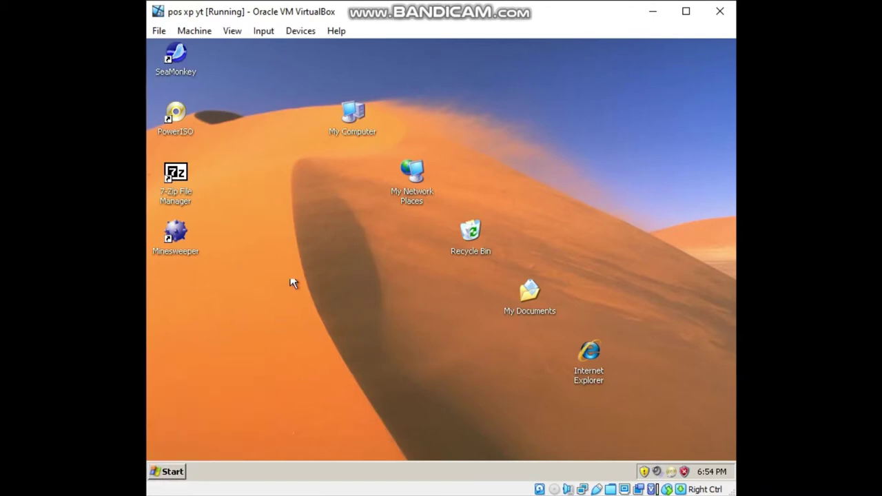
Open My Computer, toggle its window size, close both My Computer windows, and bring up the Devices menu.
{"action": "key", "text": "super+e"}
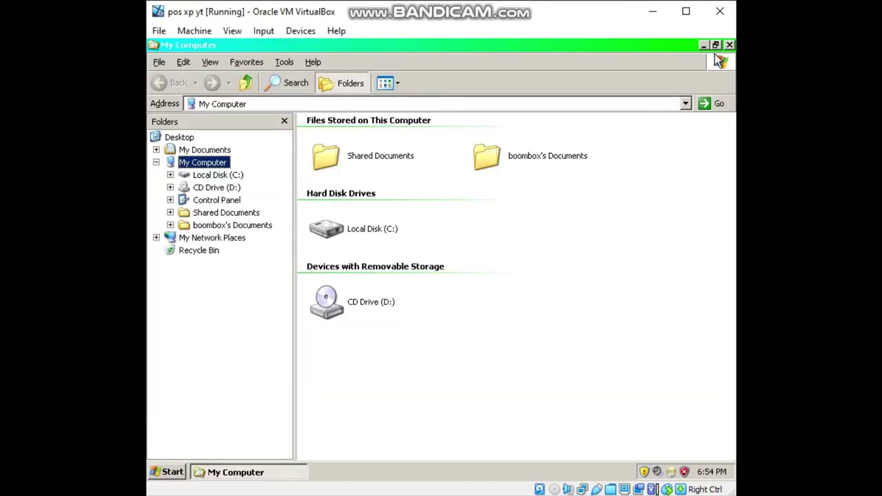
{"action": "left_click", "coordinate": [715, 44]}
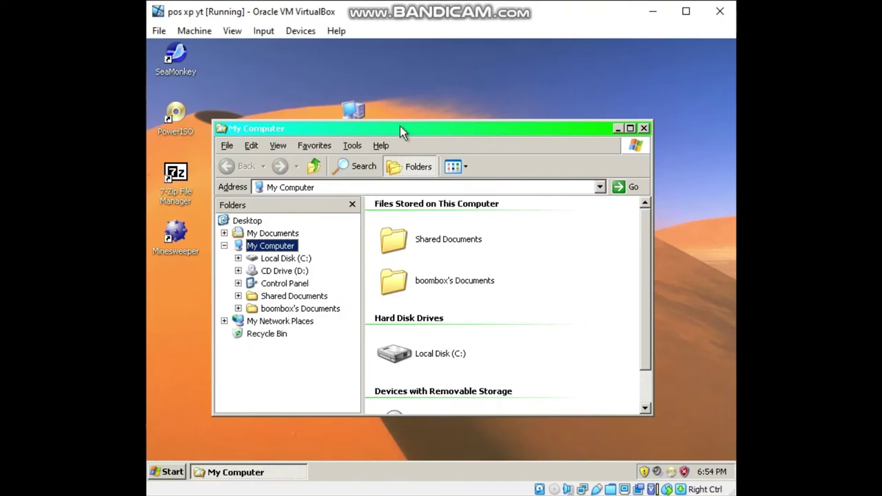
{"action": "double_click", "coordinate": [398, 128]}
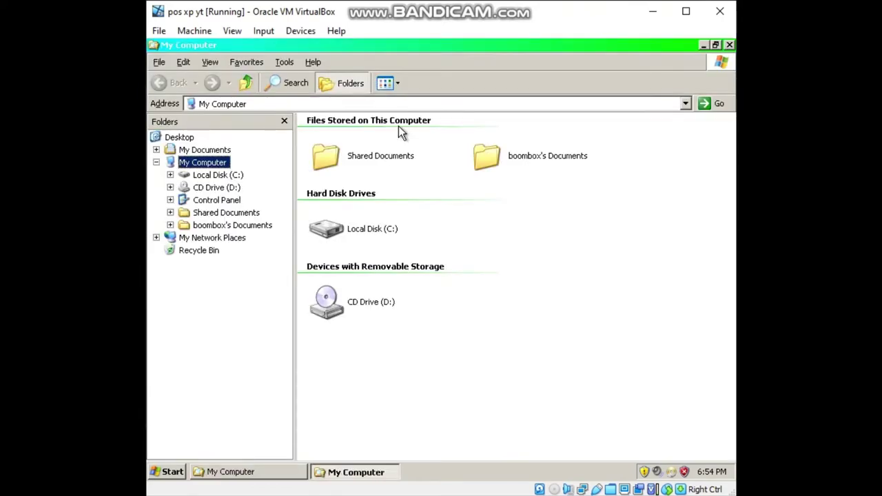
{"action": "left_click", "coordinate": [716, 45]}
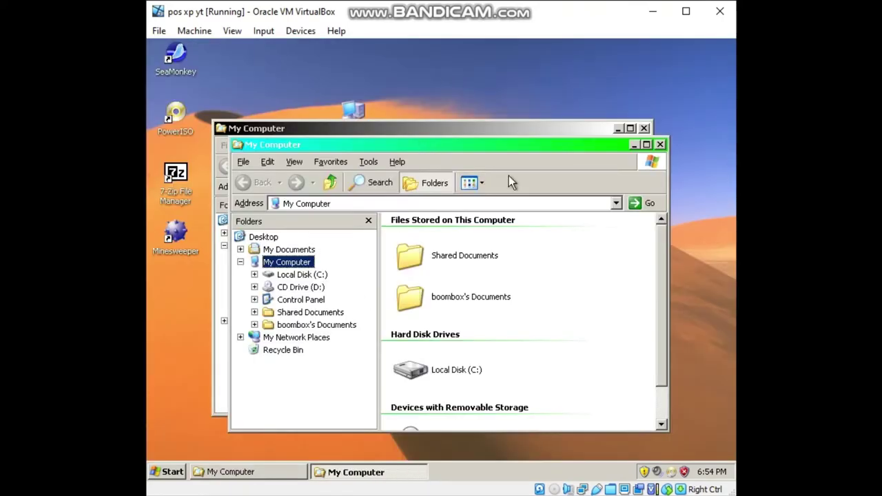
{"action": "left_click", "coordinate": [660, 145]}
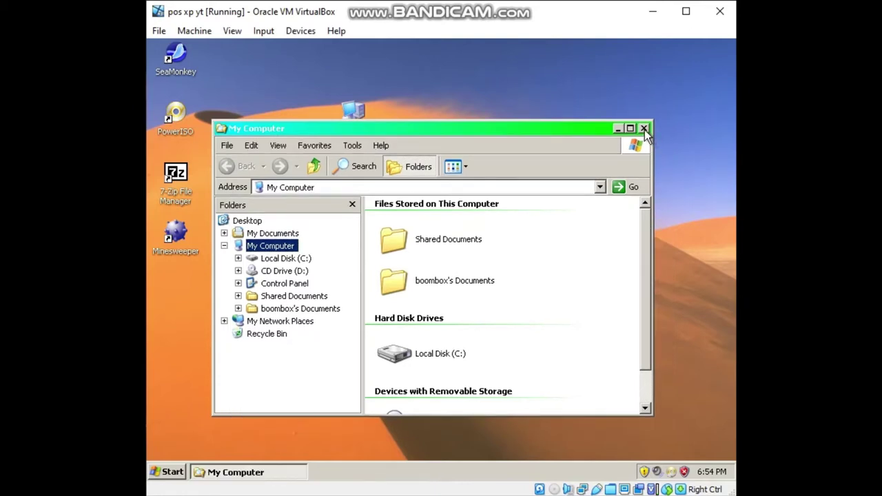
{"action": "left_click", "coordinate": [644, 129]}
{"action": "left_click", "coordinate": [296, 31]}
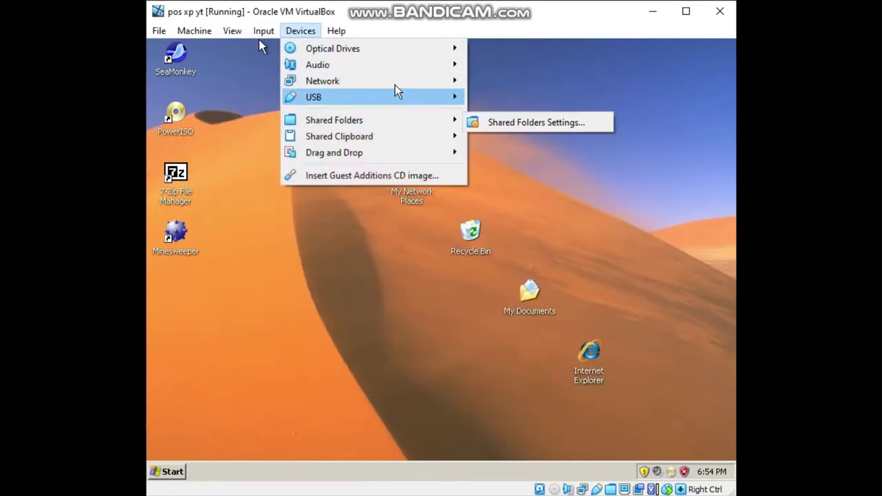
Insert POSready2009_CD.iso into the virtual optical drive and open the disc's Setup folder in Explorer.
{"action": "mouse_move", "coordinate": [425, 53]}
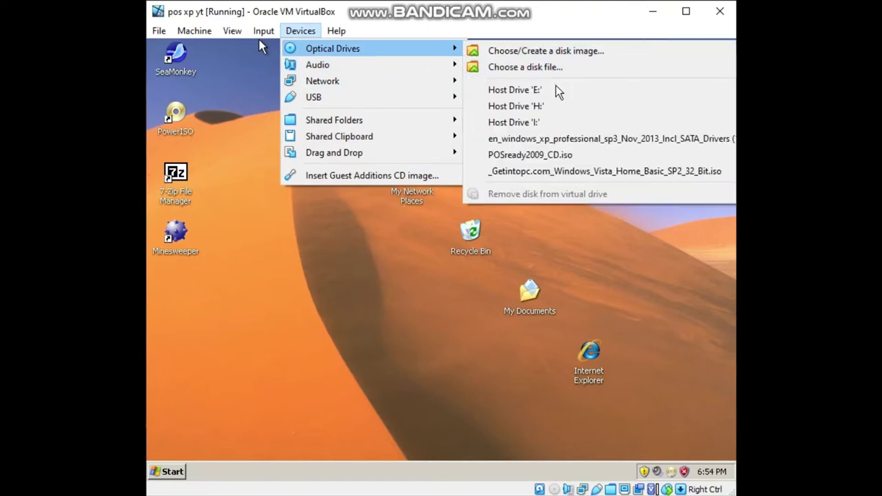
{"action": "left_click", "coordinate": [544, 154]}
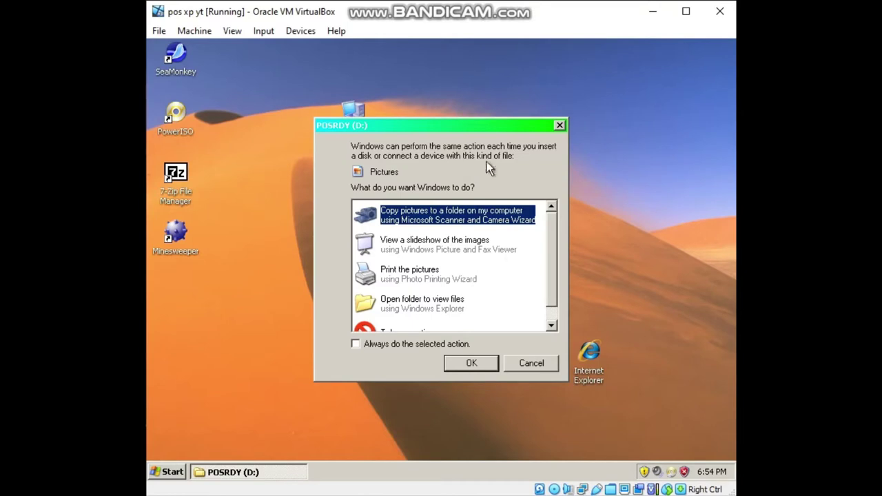
{"action": "left_click", "coordinate": [424, 306]}
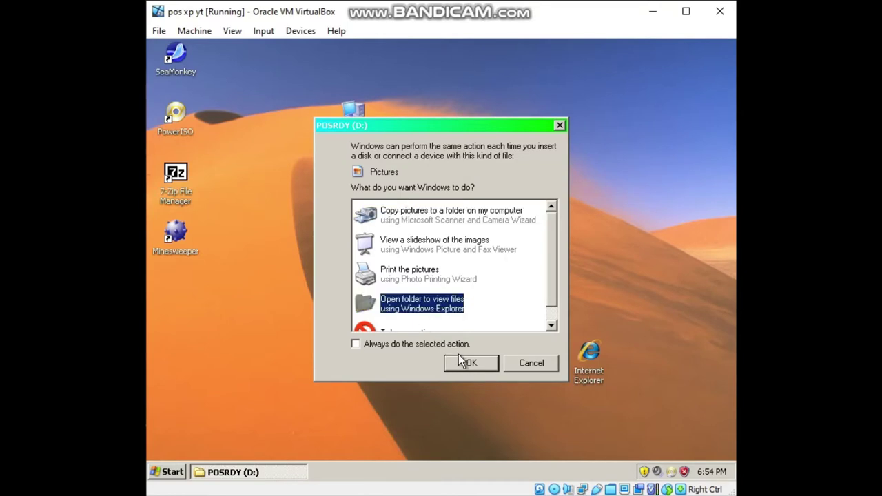
{"action": "left_click", "coordinate": [464, 363]}
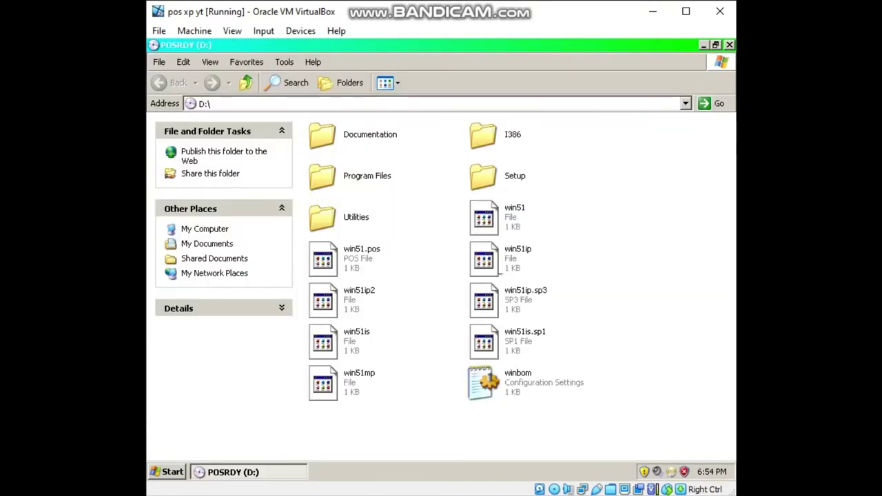
{"action": "double_click", "coordinate": [482, 179]}
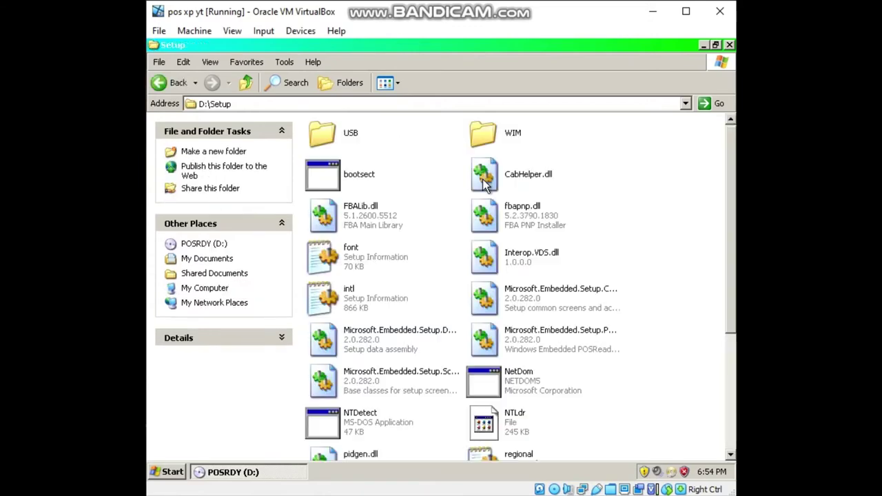
Run Setup and SetupLauncher, dismiss both errors, and close the Setup folder.
{"action": "scroll", "coordinate": [462, 249], "scroll_direction": "down", "scroll_amount": 3}
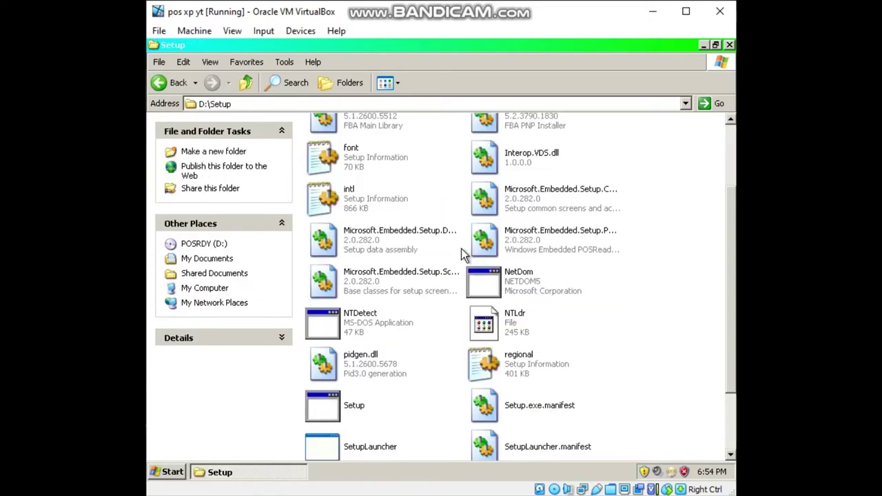
{"action": "scroll", "coordinate": [461, 249], "scroll_direction": "down", "scroll_amount": 3}
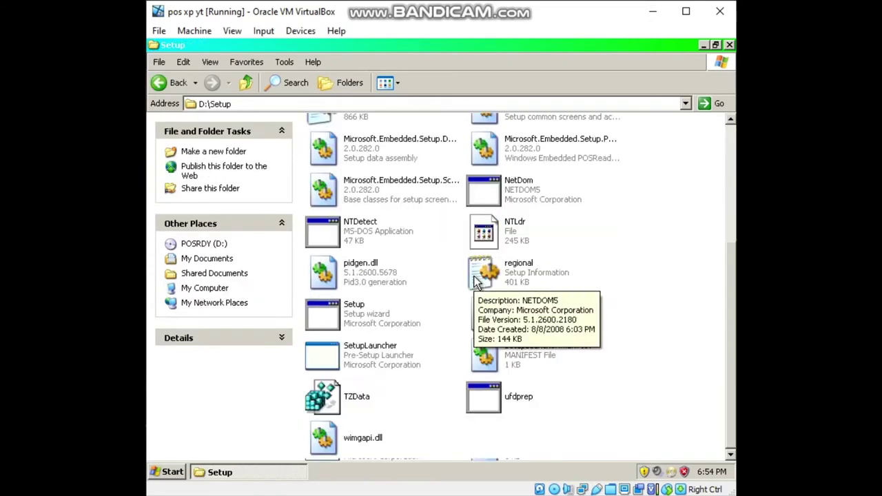
{"action": "double_click", "coordinate": [326, 314]}
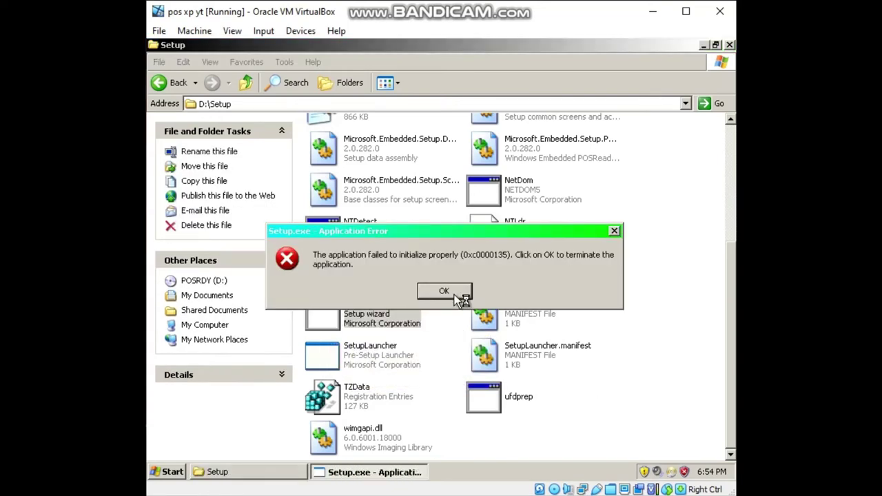
{"action": "left_click", "coordinate": [454, 294]}
{"action": "double_click", "coordinate": [366, 357]}
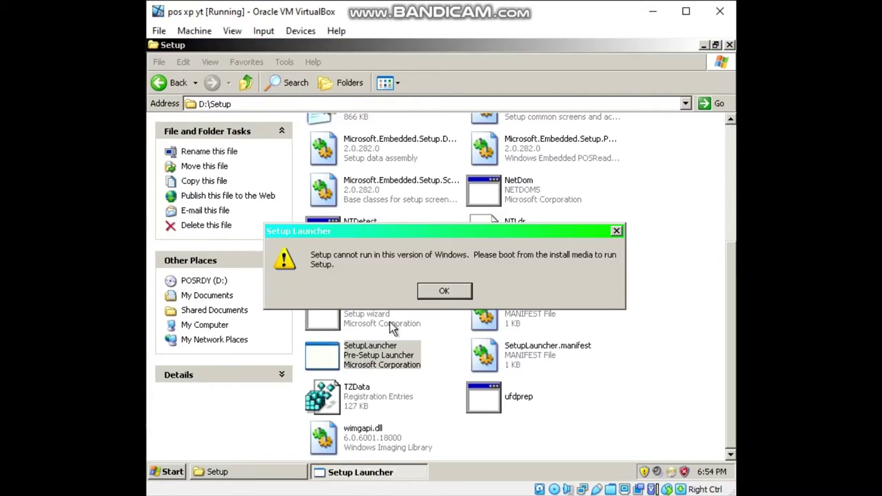
{"action": "left_click", "coordinate": [444, 291]}
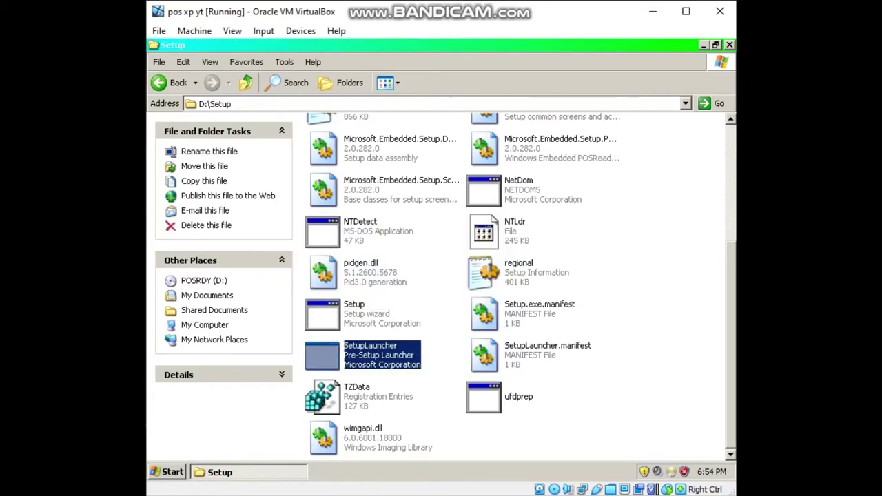
{"action": "left_click", "coordinate": [729, 44]}
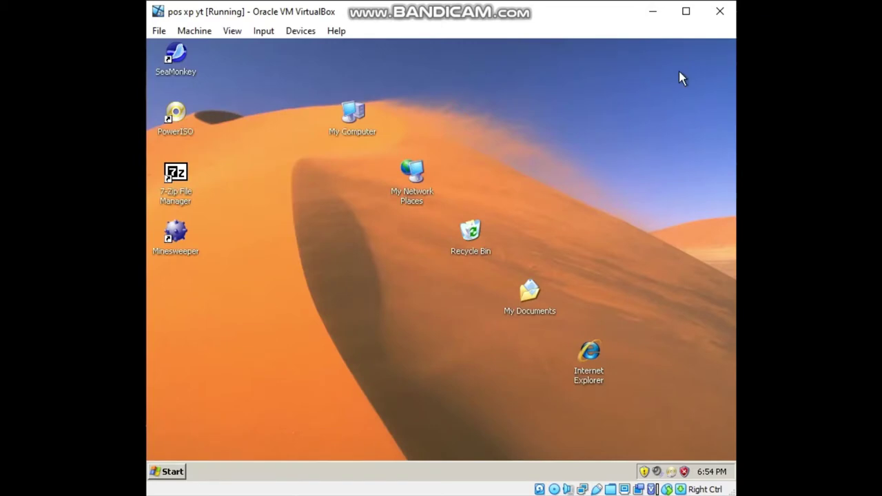
Restart the guest, press Enter to boot from the POSReady 2009 CD, and enlarge the VirtualBox window.
{"action": "left_click", "coordinate": [172, 471]}
{"action": "left_click", "coordinate": [206, 464]}
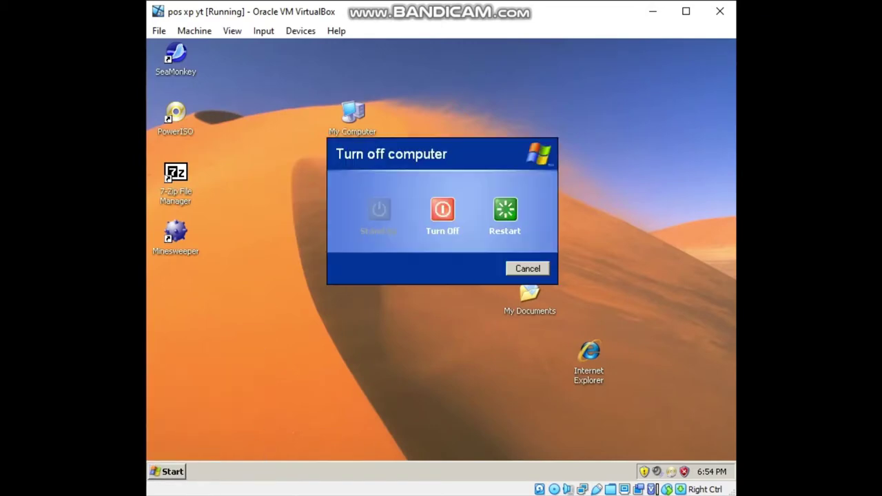
{"action": "left_click", "coordinate": [502, 210]}
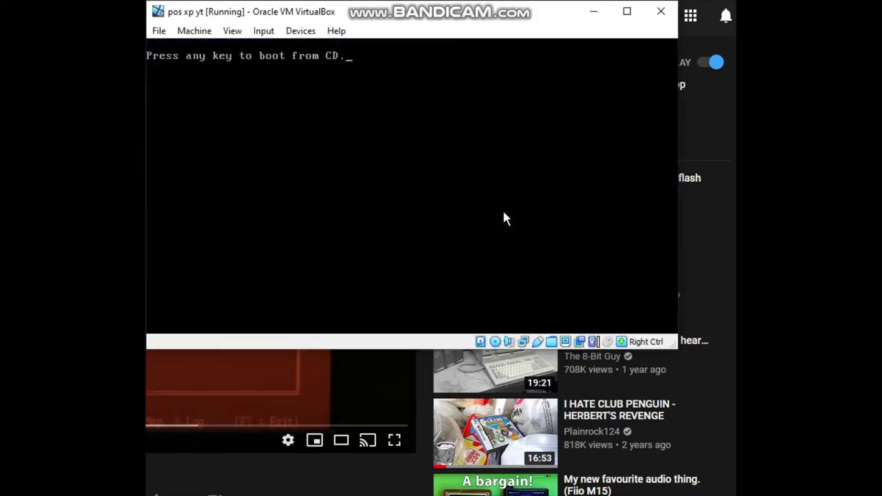
{"action": "key", "text": "Return"}
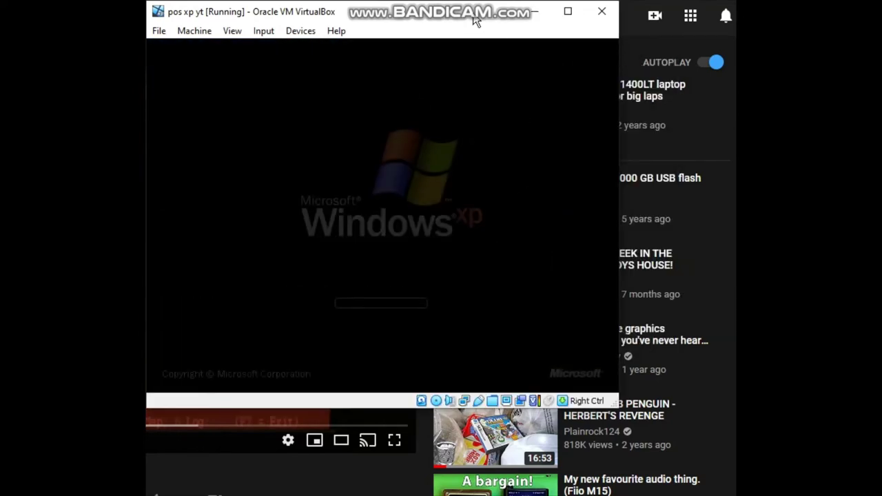
{"action": "left_click_drag", "start_coordinate": [616, 404], "coordinate": [735, 491]}
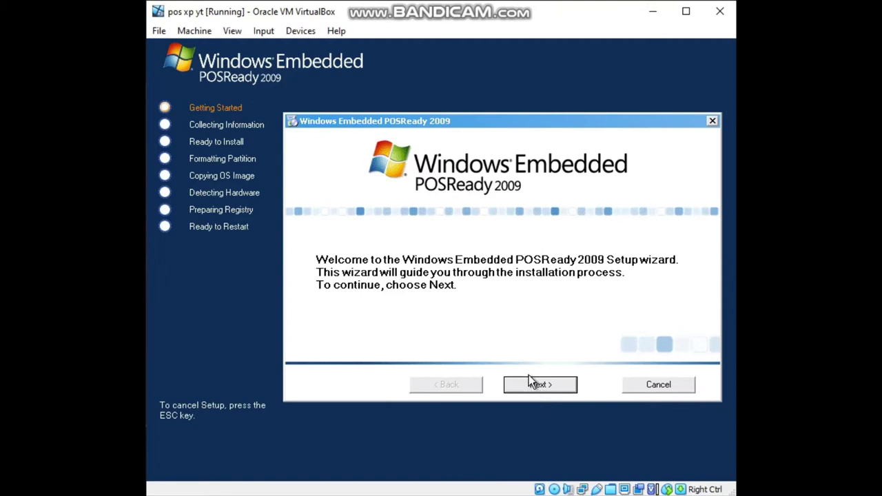
Advance past the Welcome page and continue with Interactive Setup.
{"action": "left_click", "coordinate": [547, 390]}
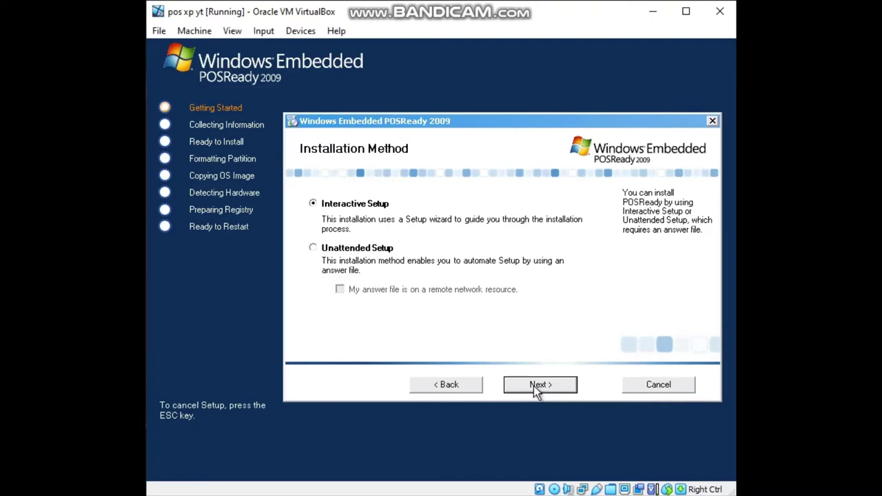
{"action": "left_click", "coordinate": [533, 388]}
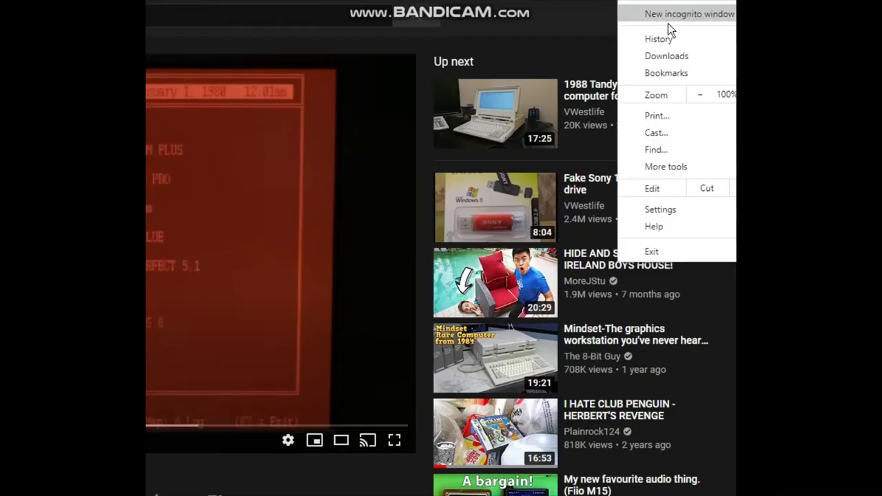
Search Chrome history for 'internet', open the POSReady 2009 archive.org page, and scroll to Download Options.
{"action": "mouse_move", "coordinate": [655, 40]}
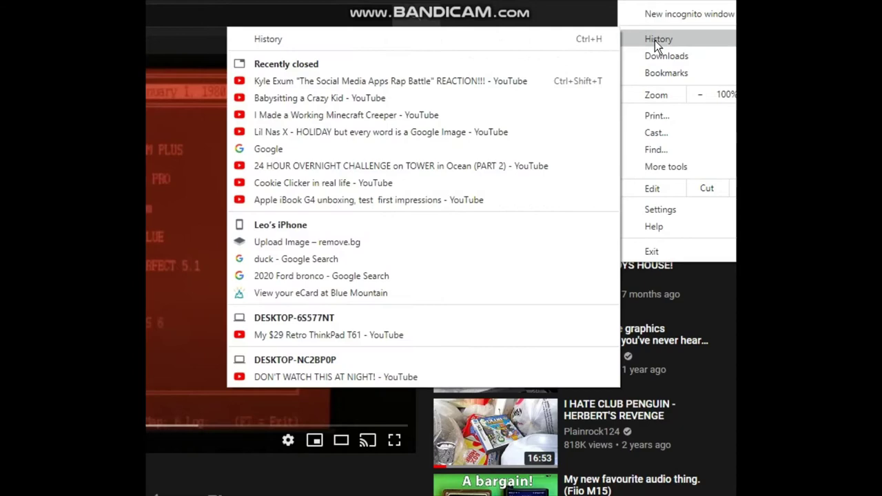
{"action": "left_click", "coordinate": [543, 38]}
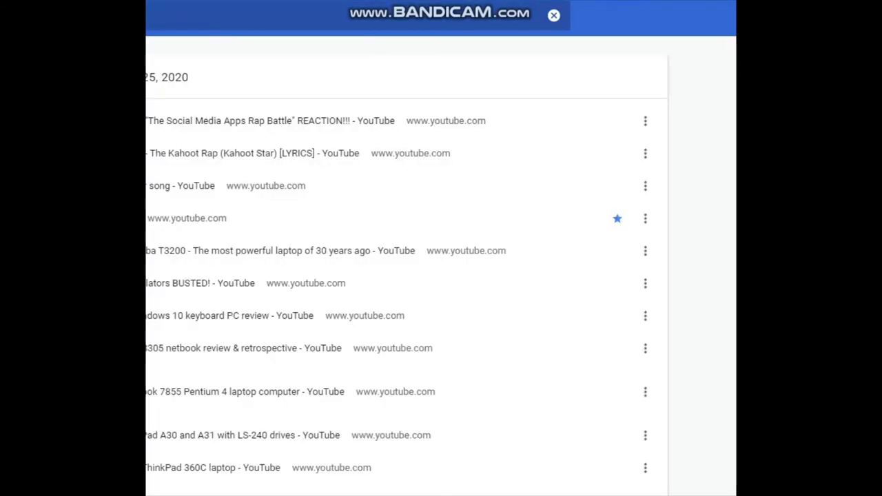
{"action": "type", "text": "internet"}
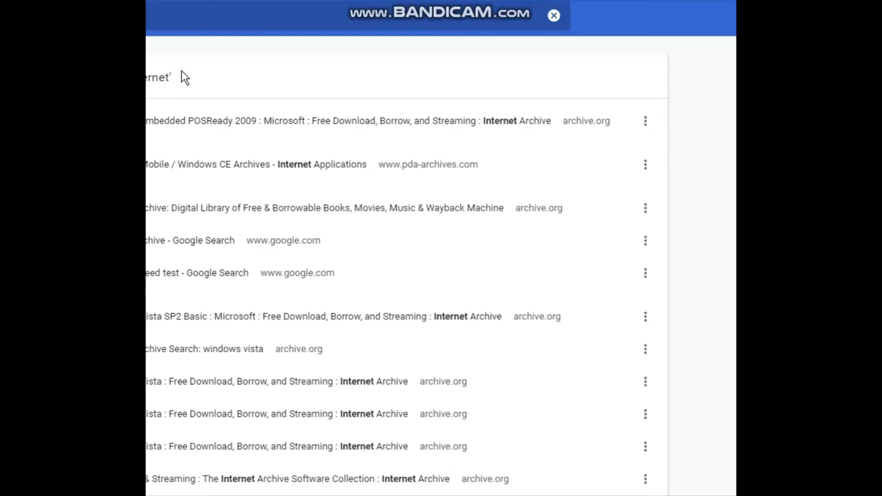
{"action": "left_click", "coordinate": [198, 122]}
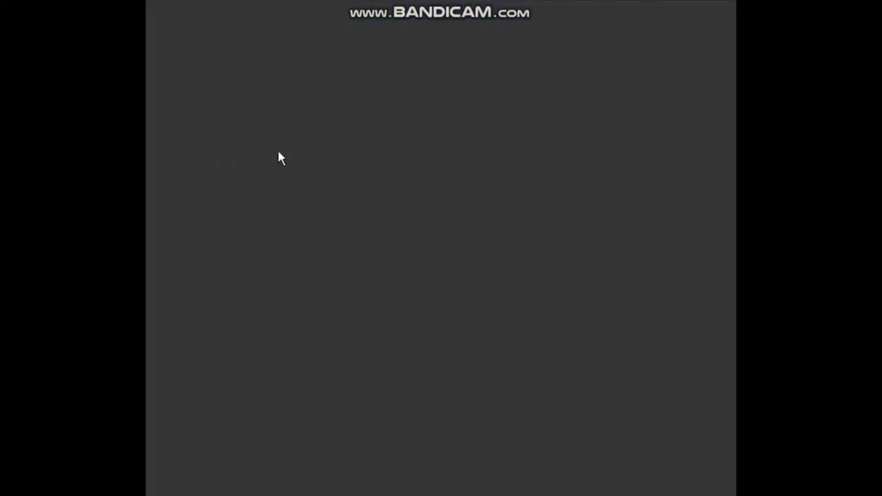
{"action": "scroll", "coordinate": [199, 246], "scroll_direction": "down", "scroll_amount": 3}
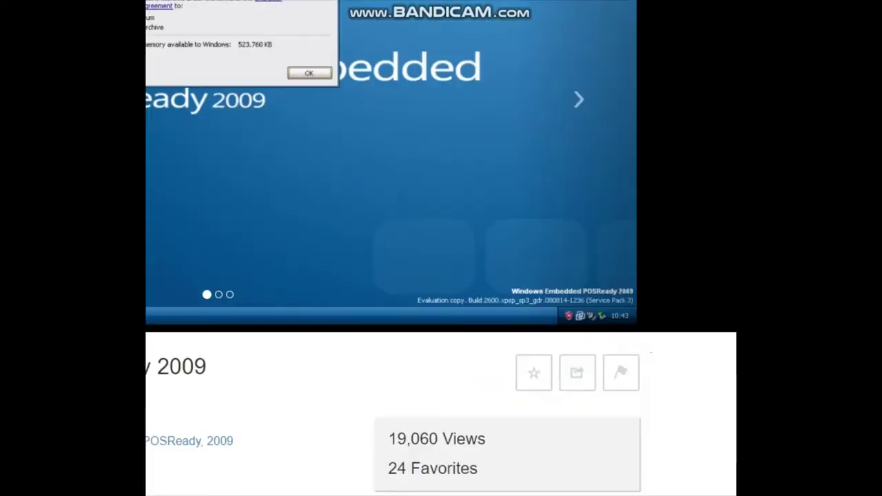
{"action": "scroll", "coordinate": [199, 246], "scroll_direction": "down", "scroll_amount": 3}
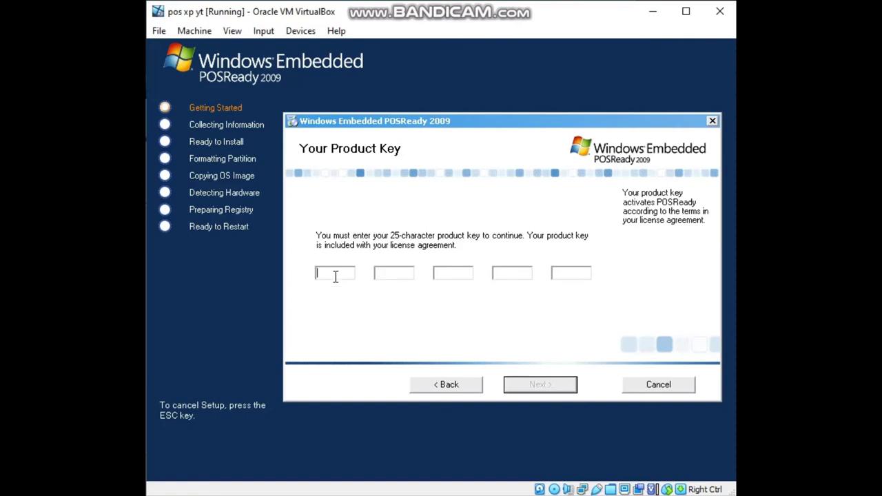
Enter the 25-character product key, correct the fourth group, and continue to the License Agreement.
{"action": "type", "text": "KFF"}
{"action": "type", "text": "8R"}
{"action": "type", "text": "TM"}
{"action": "type", "text": "H"}
{"action": "type", "text": "F4"}
{"action": "type", "text": "GK"}
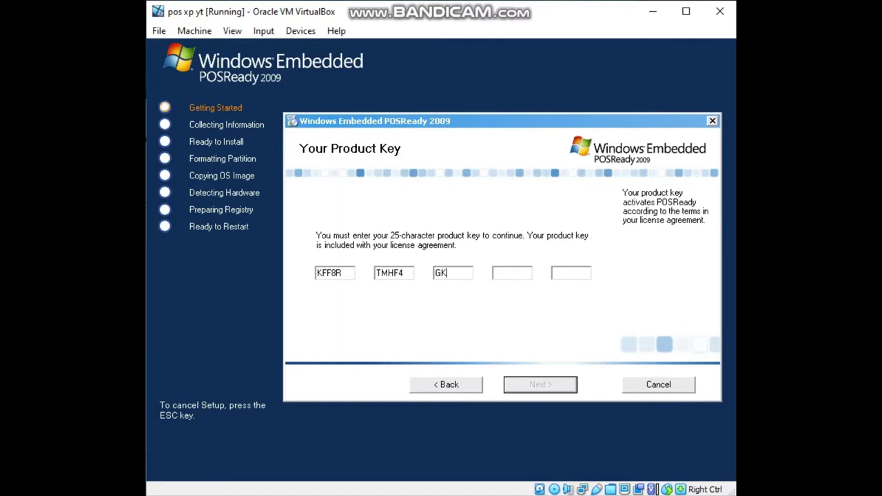
{"action": "type", "text": "T2"}
{"action": "type", "text": "P"}
{"action": "type", "text": "K"}
{"action": "type", "text": "G"}
{"action": "type", "text": "DH"}
{"action": "type", "text": "HJ"}
{"action": "left_click", "coordinate": [531, 275]}
{"action": "key", "text": "BackSpace"}
{"action": "type", "text": "HFXPMB"}
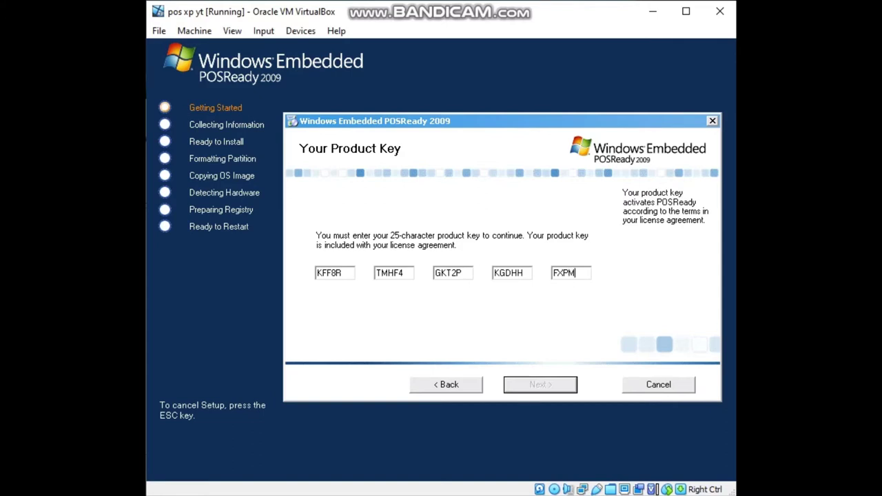
{"action": "left_click", "coordinate": [550, 388]}
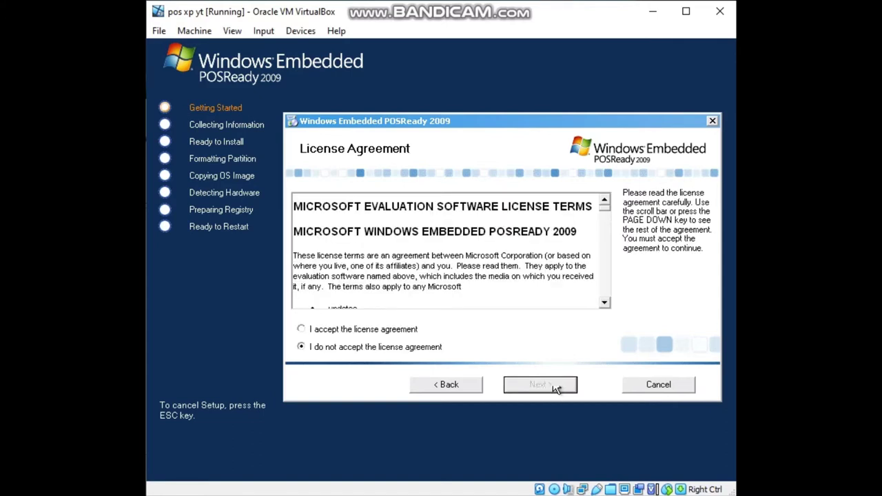
Accept the license agreement and enter a user name on the personalisation page.
{"action": "left_click", "coordinate": [410, 331]}
{"action": "left_click", "coordinate": [529, 390]}
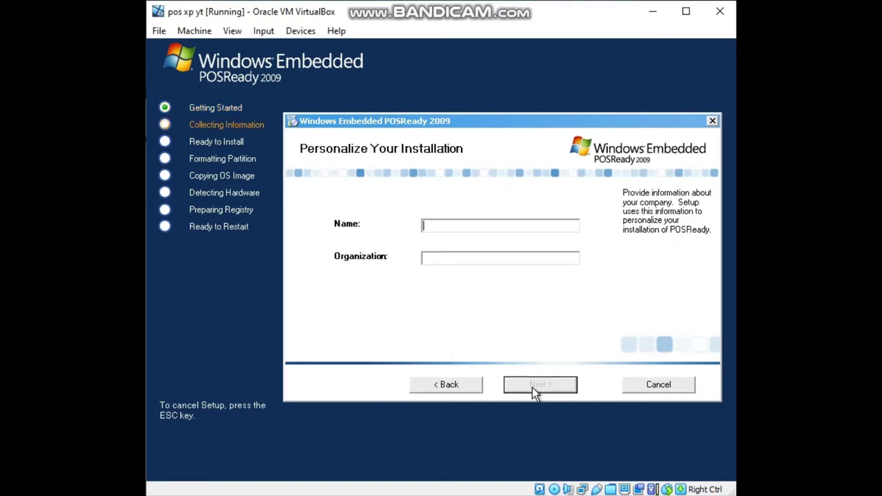
{"action": "type", "text": "eo"}
Keep the built-in storage drivers and select the 10 GB Partition 1.
{"action": "left_click", "coordinate": [522, 384]}
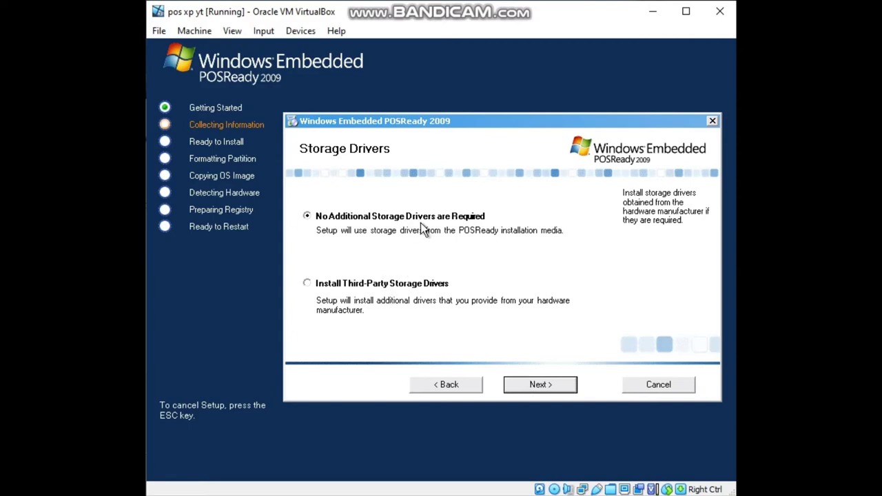
{"action": "left_click", "coordinate": [521, 386]}
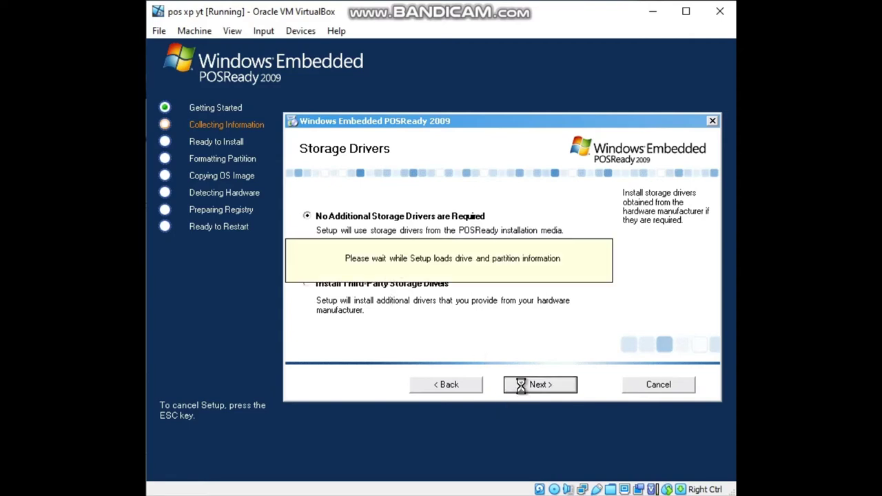
{"action": "left_click", "coordinate": [388, 218]}
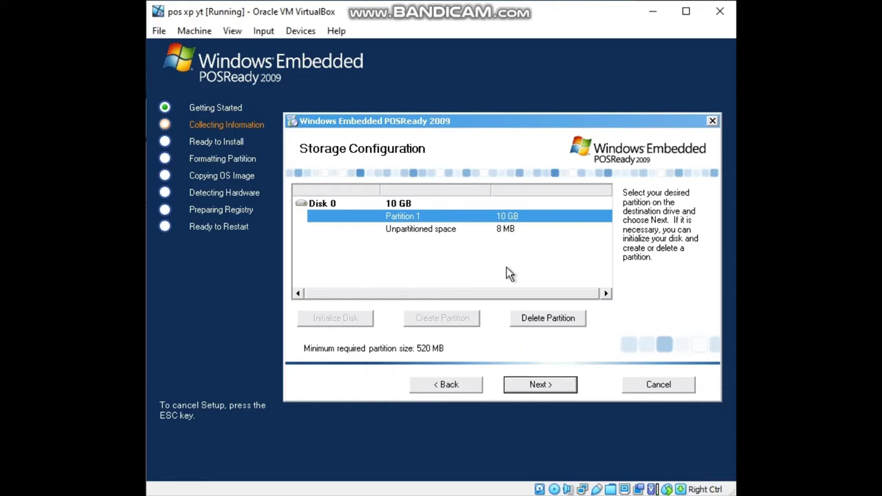
Install onto Partition 1, accept the erase warning, and format NTFS with volume label 'ewfoihqge'.
{"action": "left_click", "coordinate": [538, 399]}
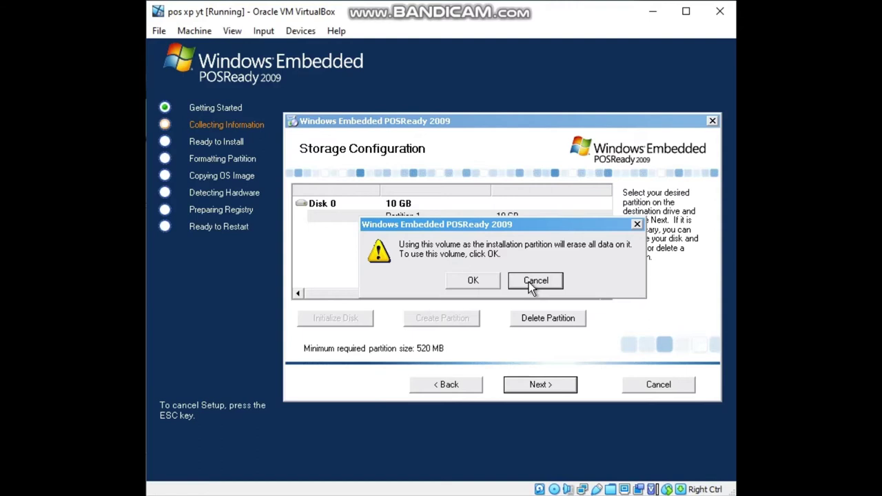
{"action": "left_click", "coordinate": [486, 282]}
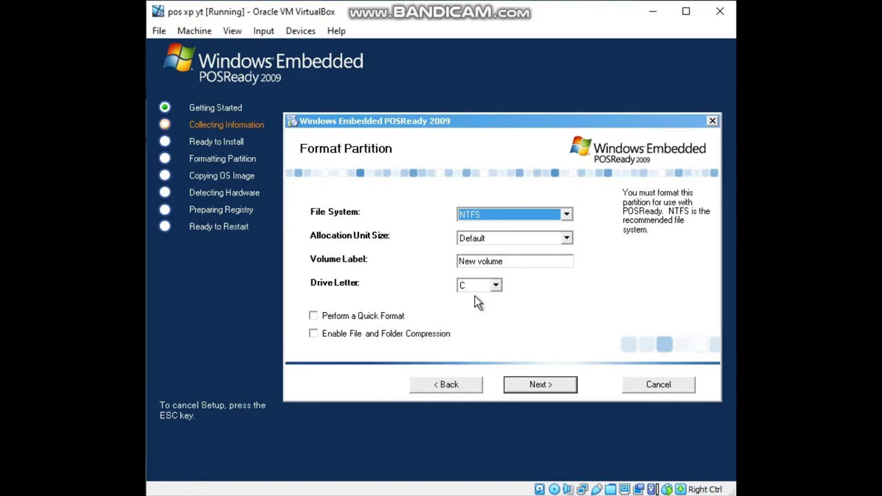
{"action": "left_click", "coordinate": [544, 262]}
{"action": "left_click_drag", "start_coordinate": [544, 263], "coordinate": [380, 264]}
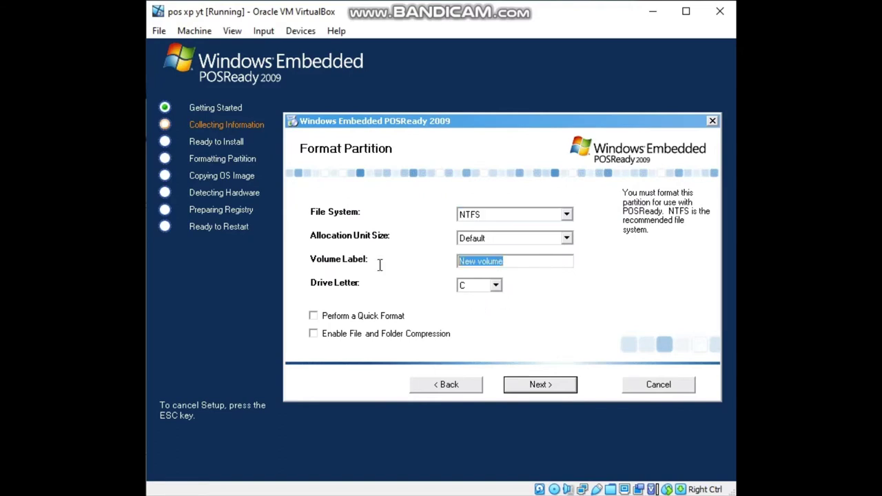
{"action": "key", "text": "BackSpace"}
{"action": "type", "text": "ewfoihqge"}
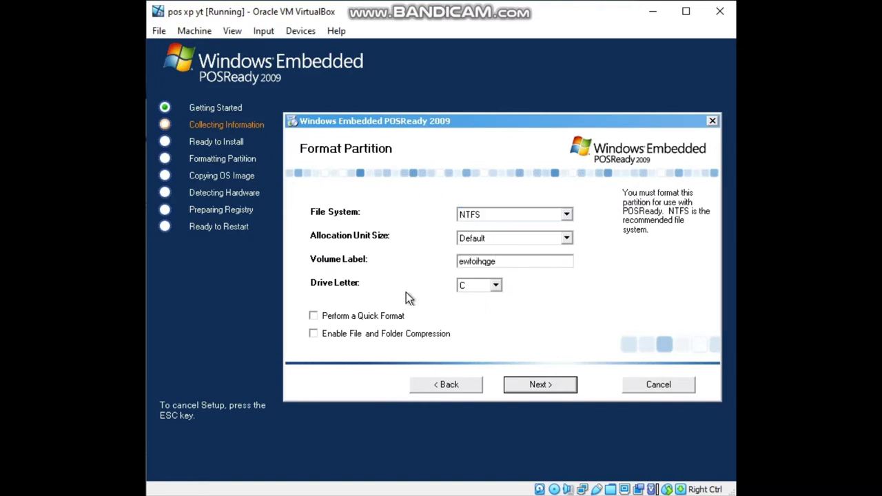
{"action": "left_click", "coordinate": [524, 387]}
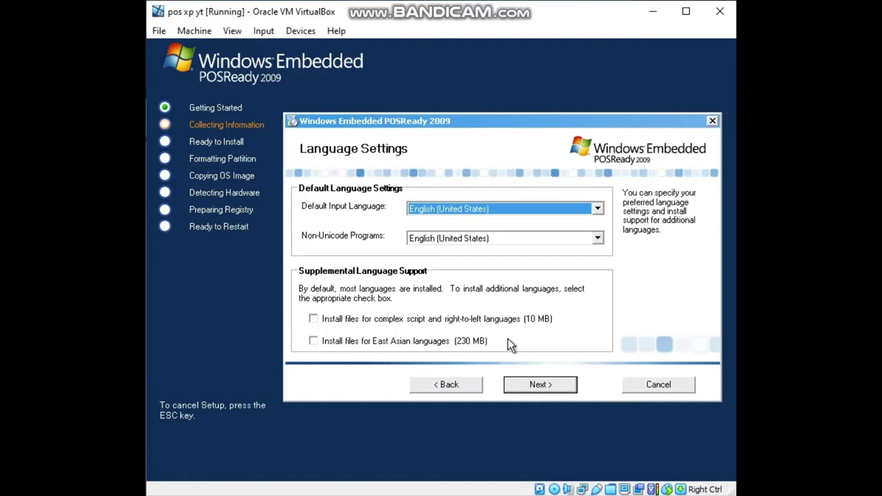
Keep the default Language, Regional and Installation Type settings.
{"action": "left_click", "coordinate": [525, 387]}
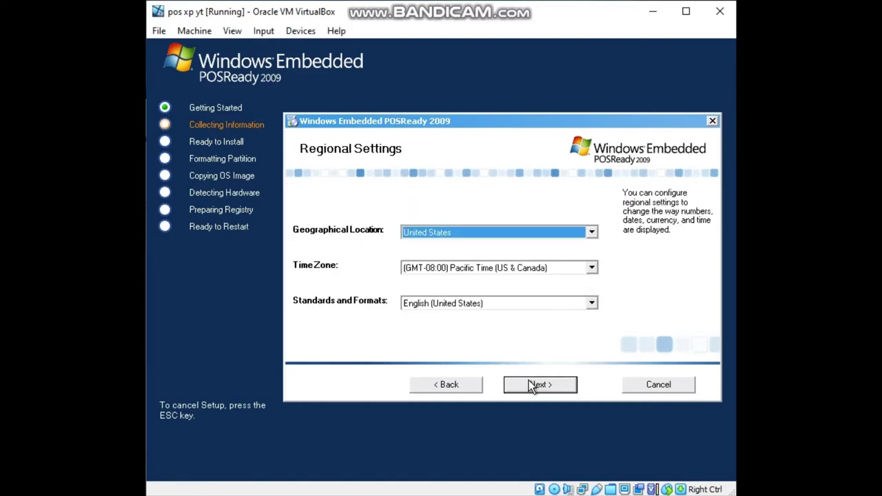
{"action": "left_click", "coordinate": [529, 384]}
{"action": "left_click", "coordinate": [538, 385]}
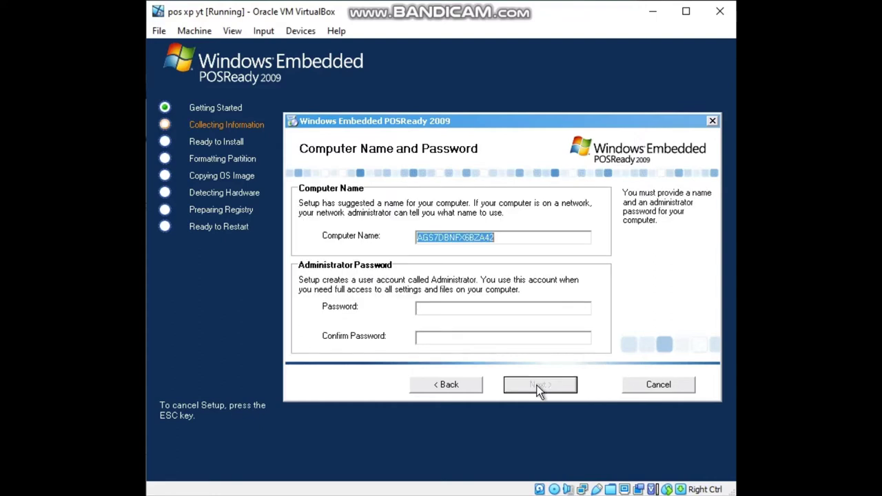
Enter the administrator password and move to the Confirm Password field.
{"action": "left_click", "coordinate": [470, 313]}
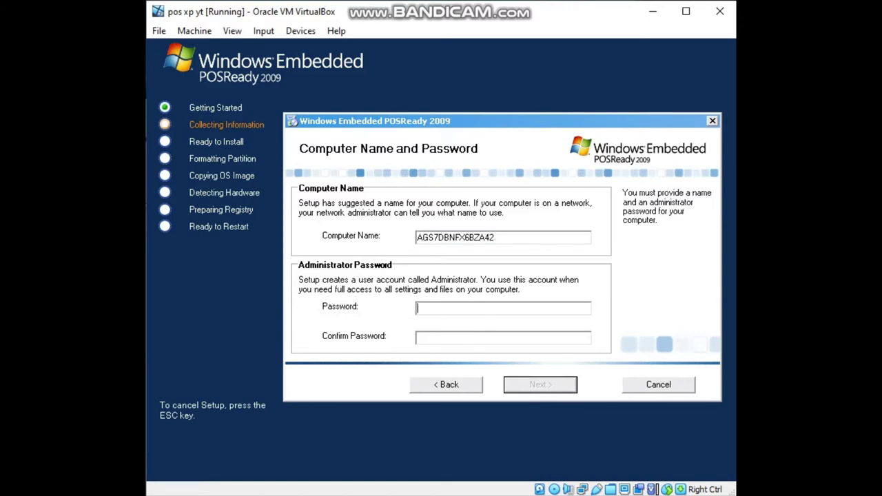
{"action": "type", "text": "*******"}
{"action": "key", "text": "Tab"}
{"action": "type", "text": "*******"}
Keep automatic TCP/IP settings and rename the workgroup to 'weoihhegqrpojgt'.
{"action": "left_click", "coordinate": [521, 389]}
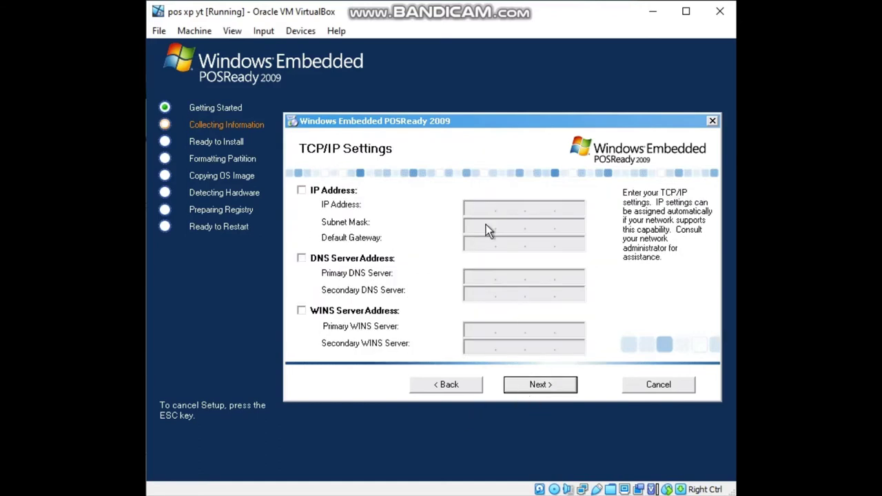
{"action": "left_click", "coordinate": [531, 388]}
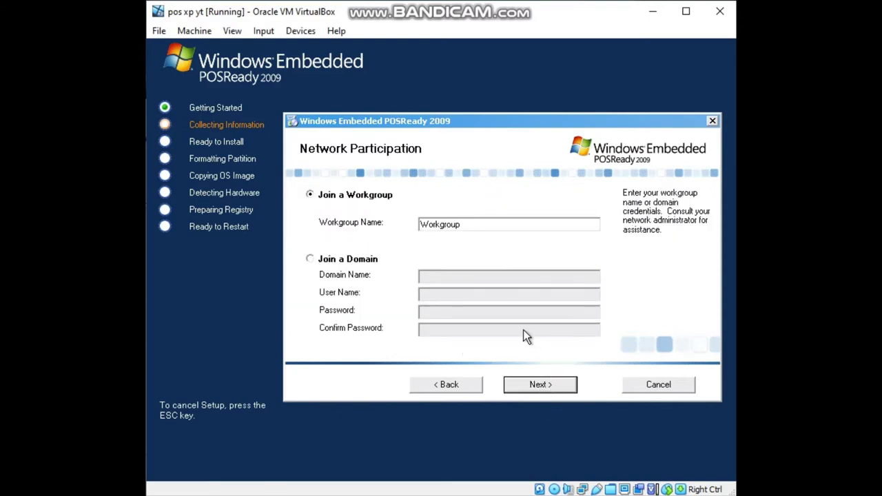
{"action": "double_click", "coordinate": [458, 220]}
{"action": "key", "text": "BackSpace"}
{"action": "type", "text": "weoihhegqrpojgt"}
Review the final settings summary and start installing POSReady 2009.
{"action": "left_click", "coordinate": [560, 390]}
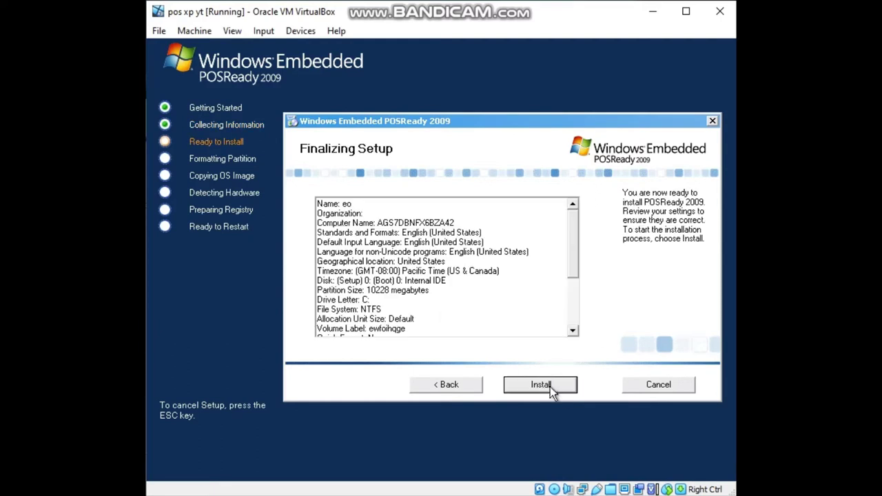
{"action": "left_click_drag", "start_coordinate": [483, 225], "coordinate": [414, 330]}
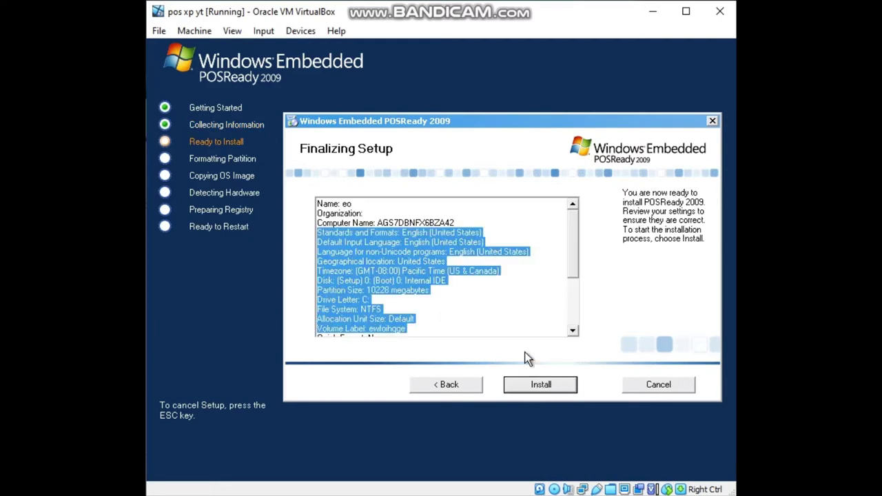
{"action": "left_click", "coordinate": [548, 389]}
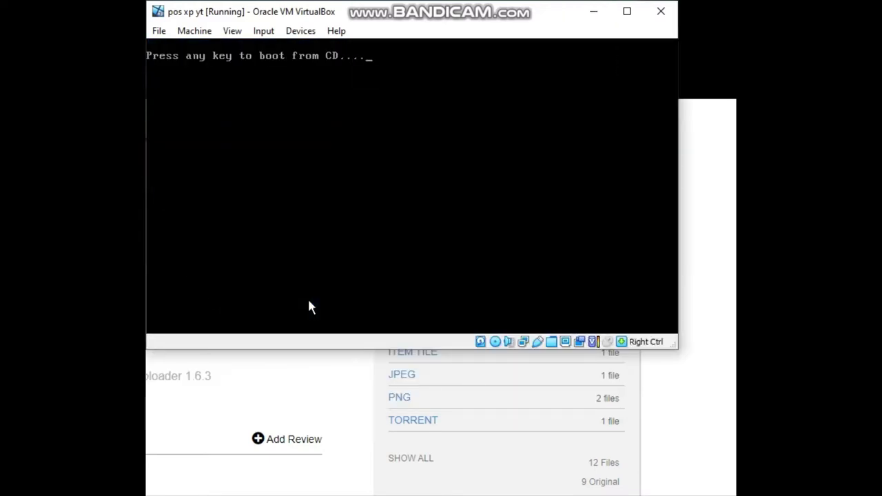
Let the VM boot from its disk until the First Boot Agent starts installing devices.
{"action": "key", "text": "Return"}
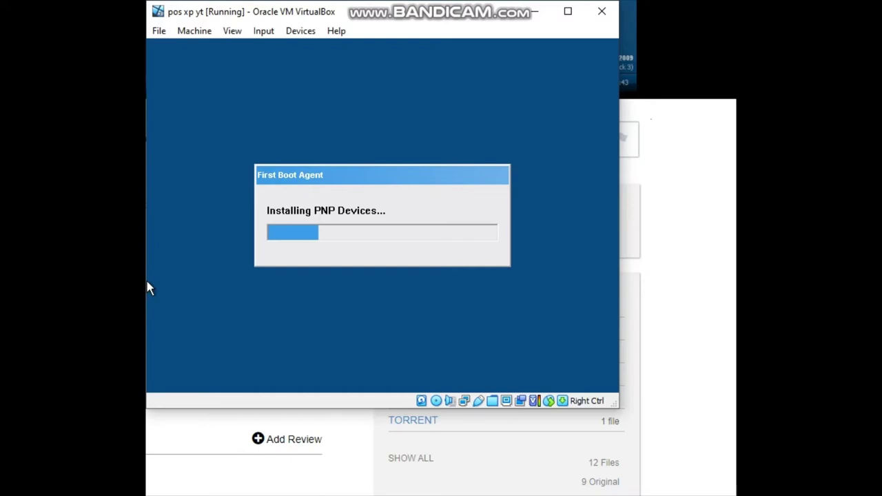
Maximize the VM window and wait while the First Boot Agent installs components.
{"action": "key", "text": "super+Up"}
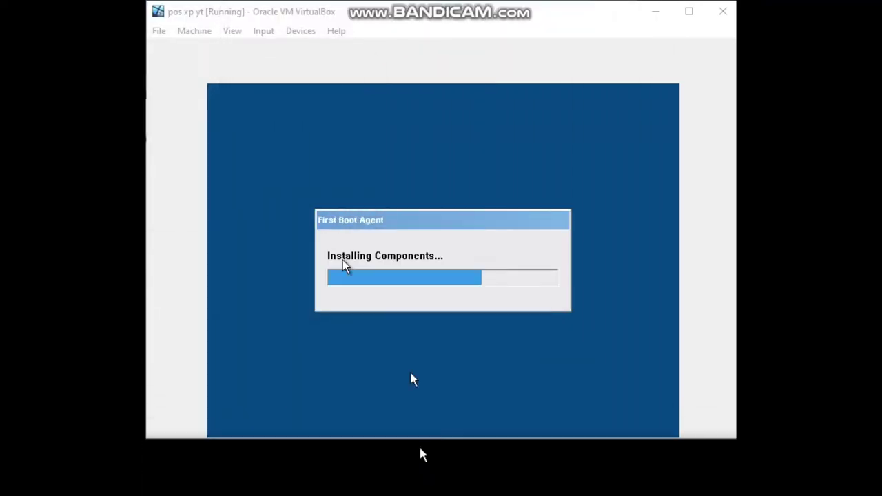
{"action": "left_click_drag", "start_coordinate": [420, 455], "coordinate": [240, 13]}
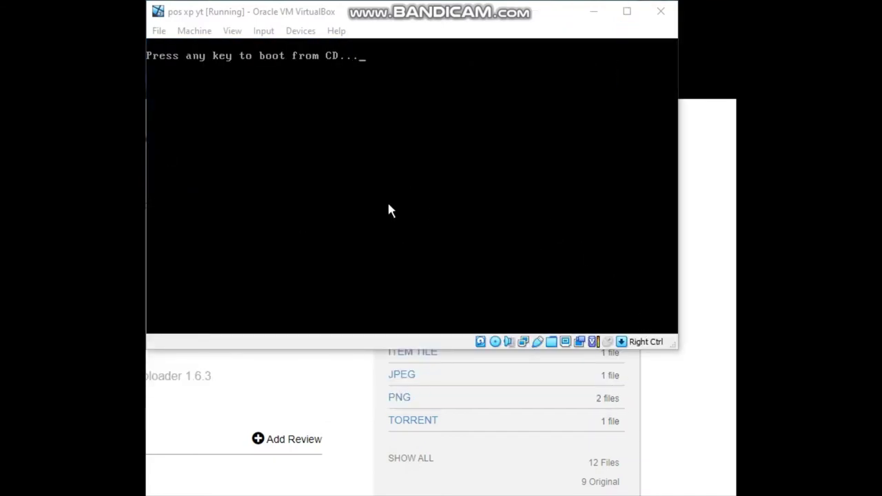
Let the VM boot past the CD prompt while the First Boot Agent finishes installing components.
{"action": "key", "text": "Return"}
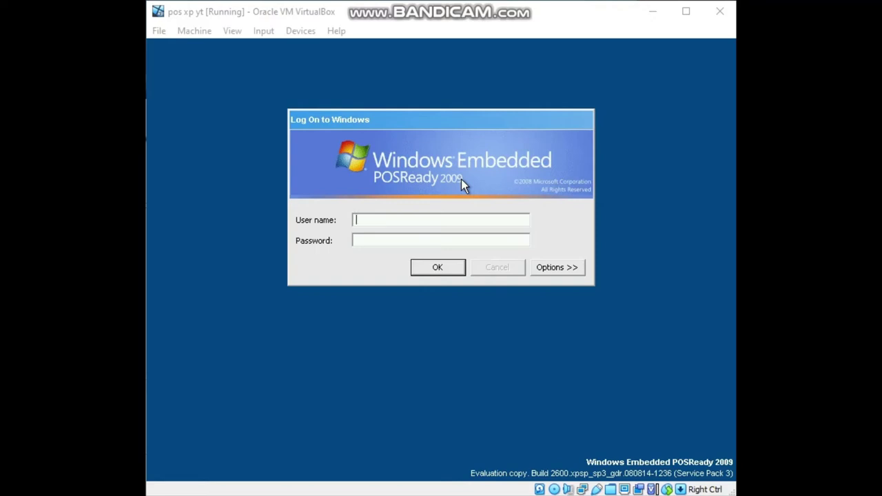
Try logging on as administrador with several passwords, dismissing each logon failure message.
{"action": "left_click", "coordinate": [430, 273]}
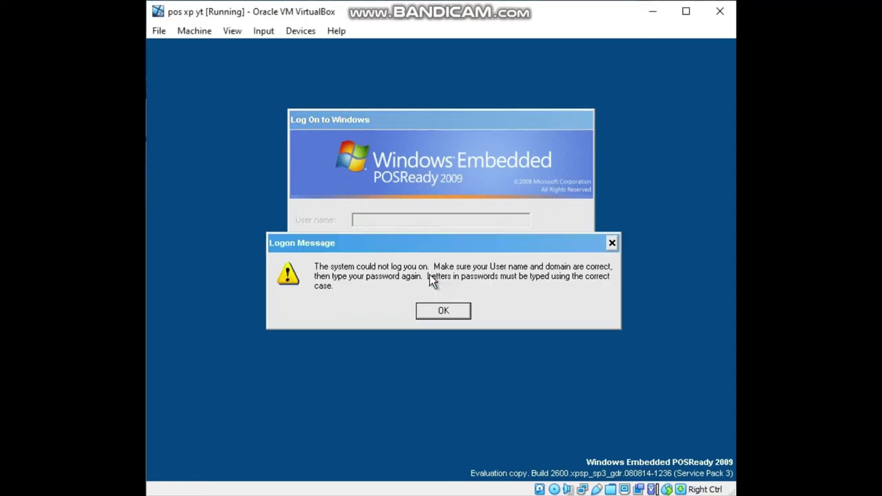
{"action": "left_click", "coordinate": [444, 311]}
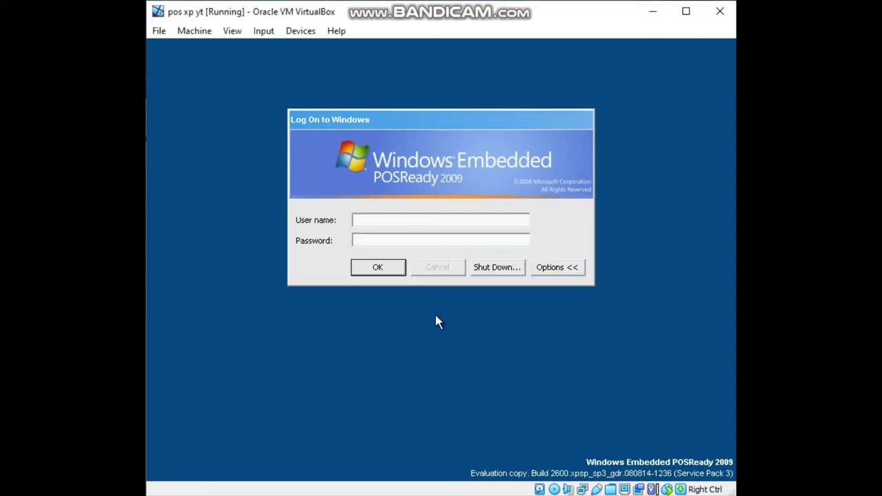
{"action": "type", "text": "administrador*******"}
{"action": "key", "text": "Return"}
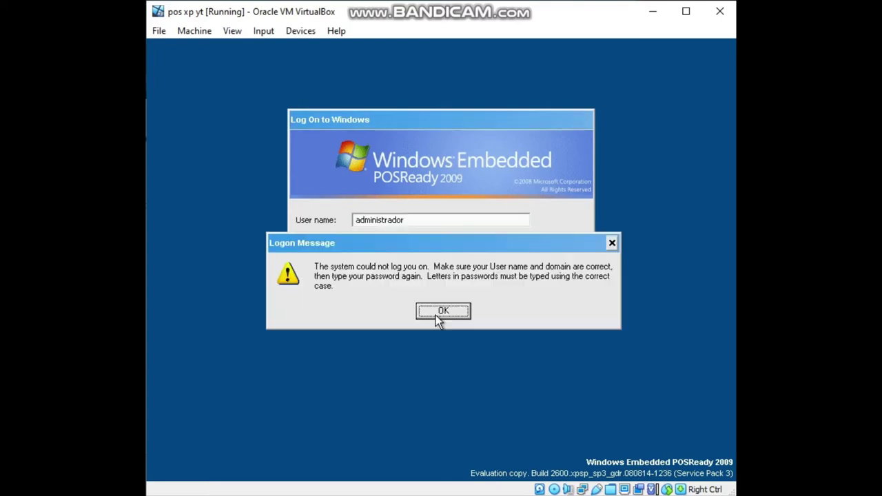
{"action": "key", "text": "Return"}
{"action": "type", "text": "******"}
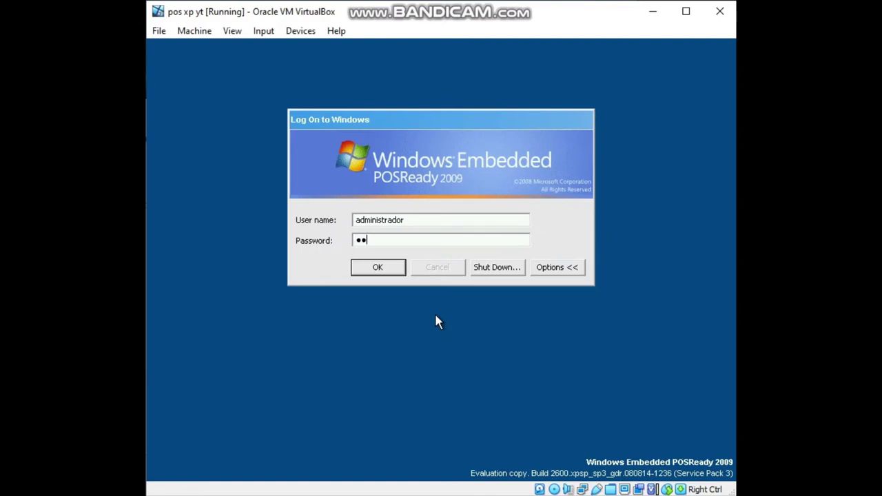
{"action": "type", "text": "*"}
{"action": "key", "text": "Return"}
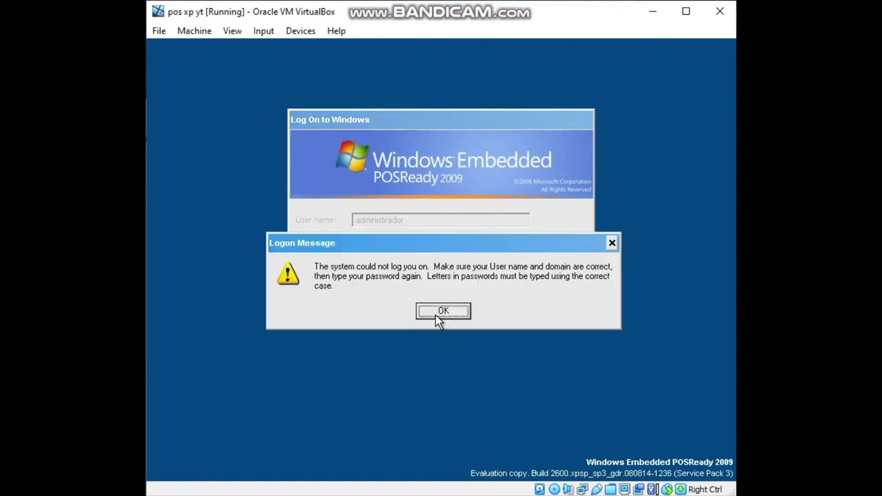
{"action": "key", "text": "Return"}
Retype the administrador user name and password, then clear the rejected user name and switch to the browser.
{"action": "double_click", "coordinate": [458, 219]}
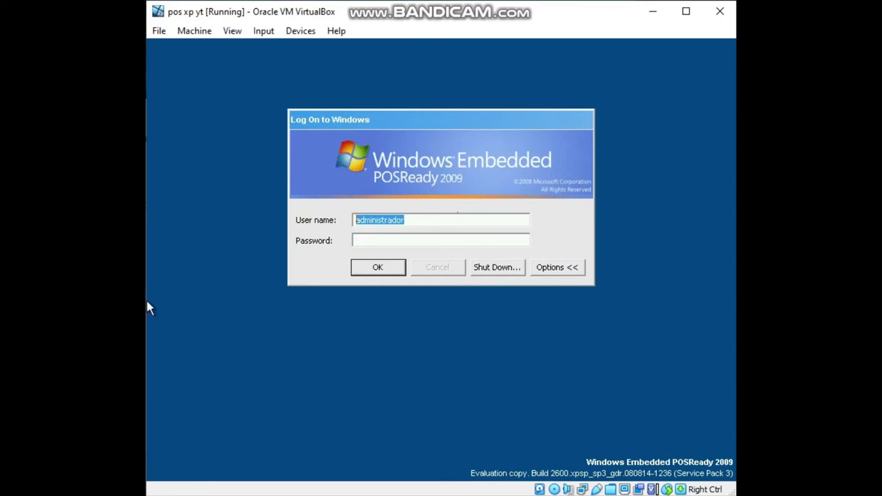
{"action": "key", "text": "BackSpace"}
{"action": "type", "text": "adm"}
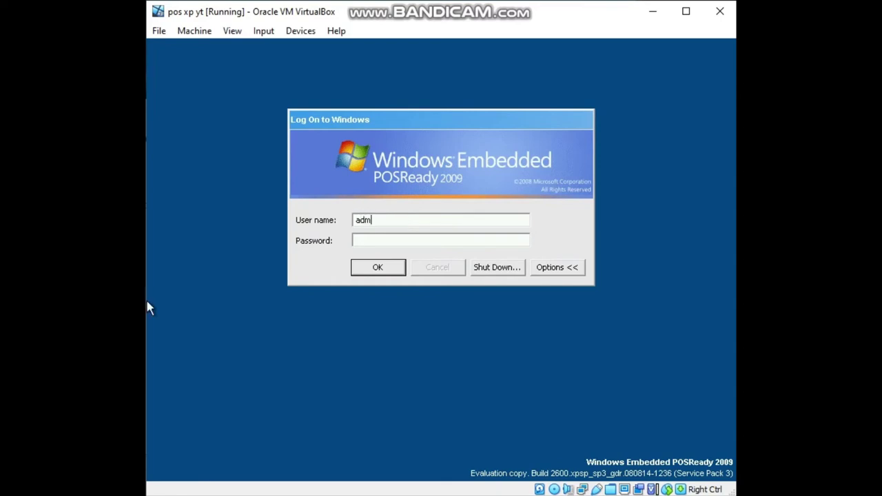
{"action": "type", "text": "inistra"}
{"action": "type", "text": "dor"}
{"action": "type", "text": "•••••••"}
{"action": "key", "text": "Return"}
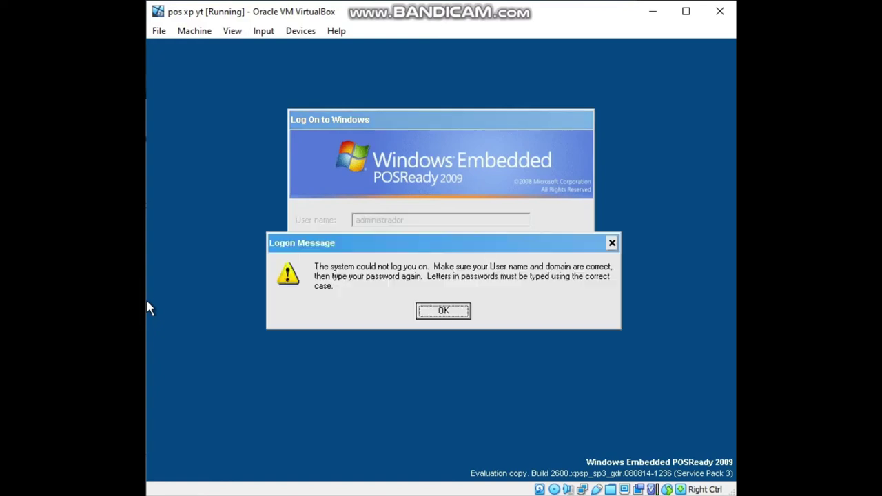
{"action": "key", "text": "Return"}
{"action": "left_click_drag", "start_coordinate": [434, 220], "coordinate": [152, 222]}
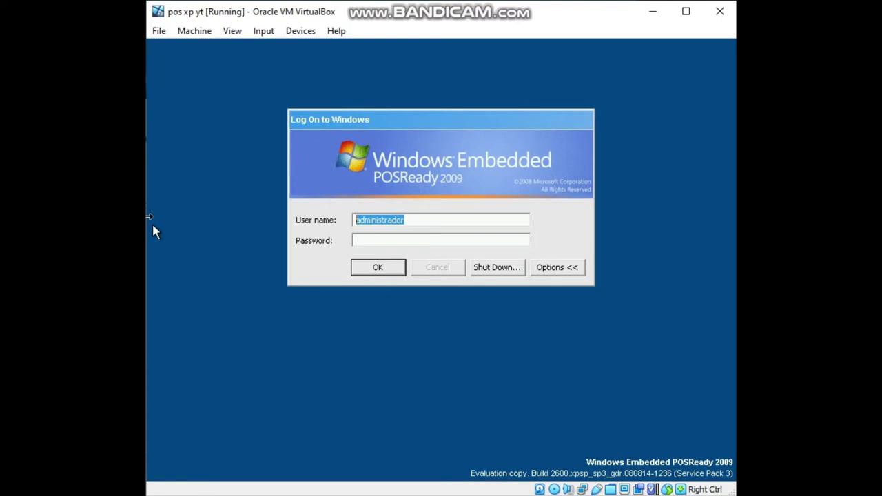
{"action": "key", "text": "BackSpace"}
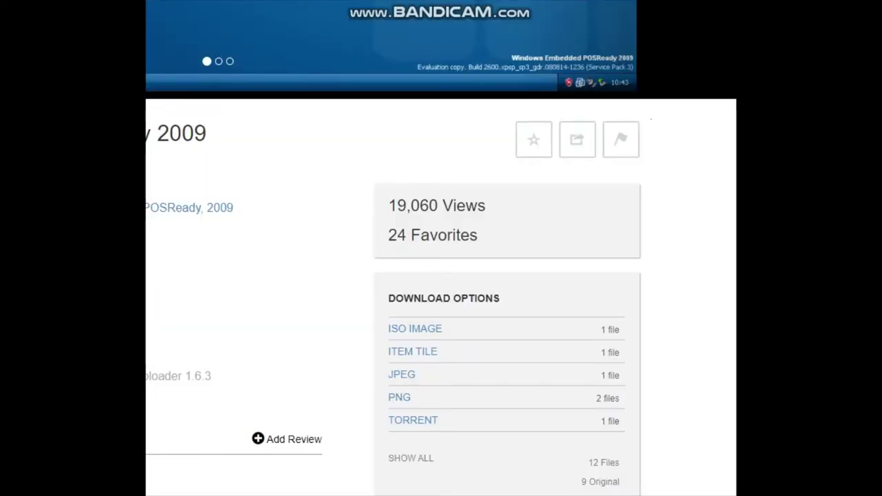
{"action": "key", "text": "ctrl+t"}
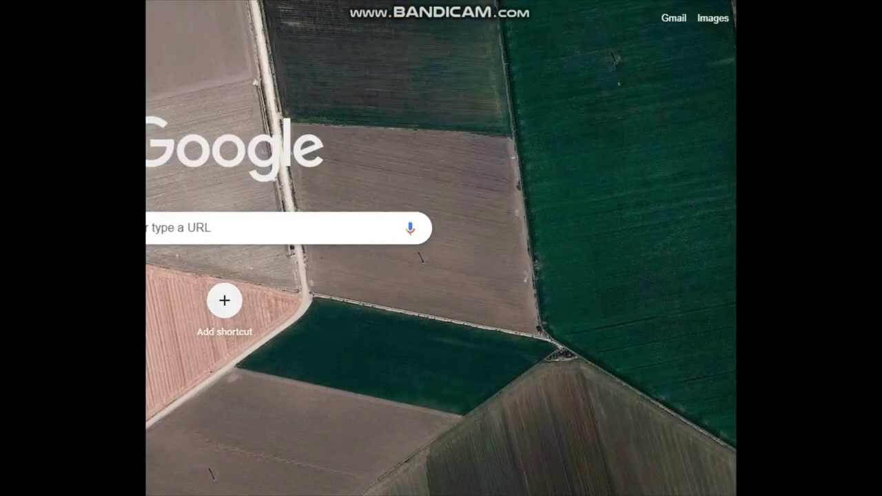
Start a Chrome search for 'how to sp', then return to the VirtualBox window.
{"action": "type", "text": "how to"}
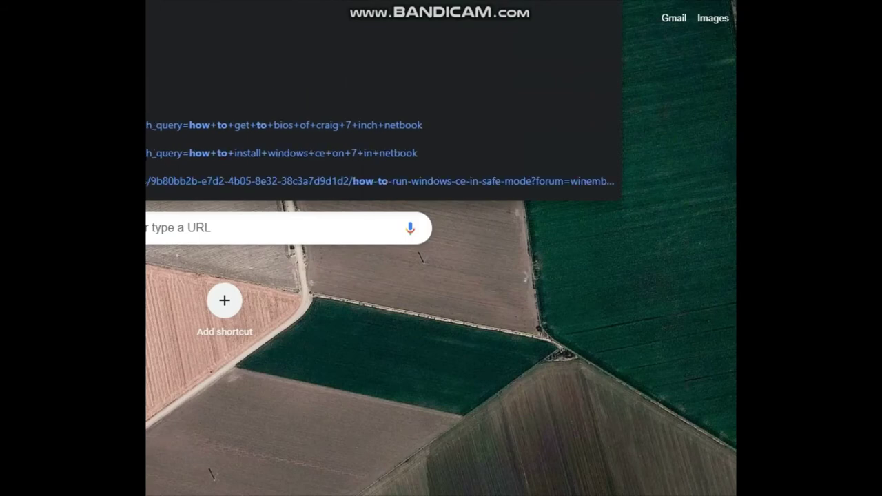
{"action": "type", "text": " sp"}
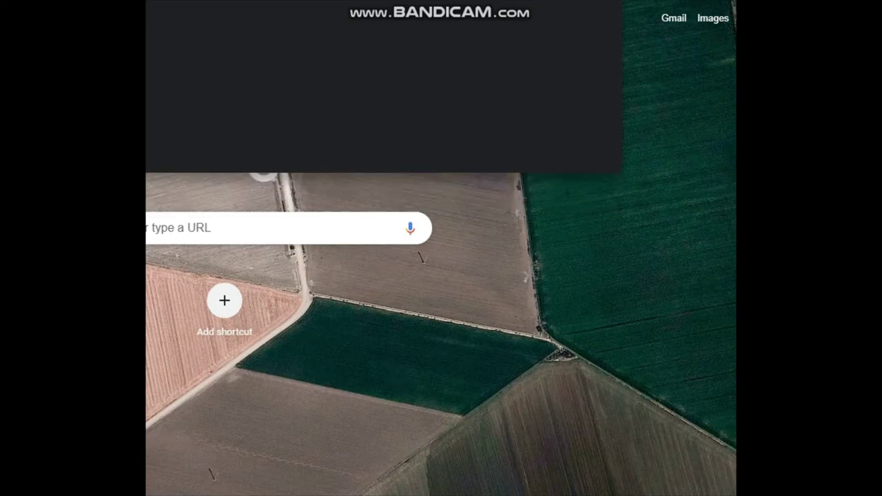
{"action": "key", "text": "alt+Tab"}
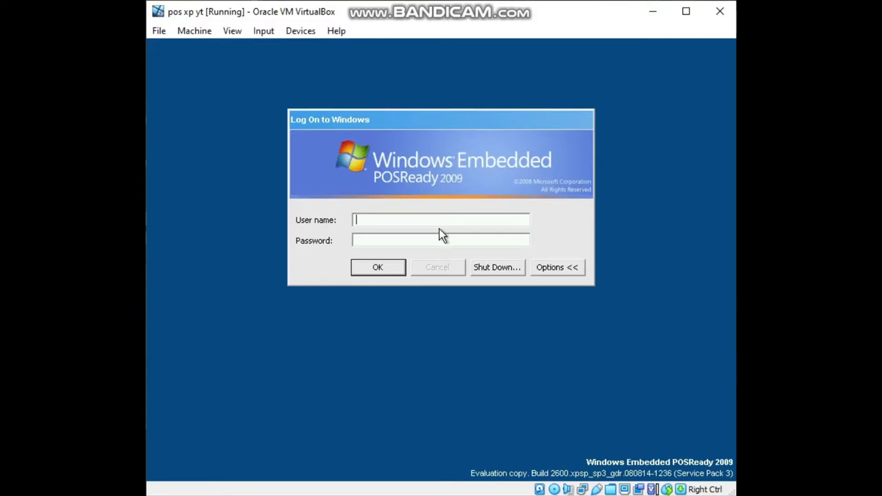
Log on as administrator with the account password, correcting a mistyped entry.
{"action": "type", "text": "administrator"}
{"action": "key", "text": "Tab"}
{"action": "type", "text": "••••••"}
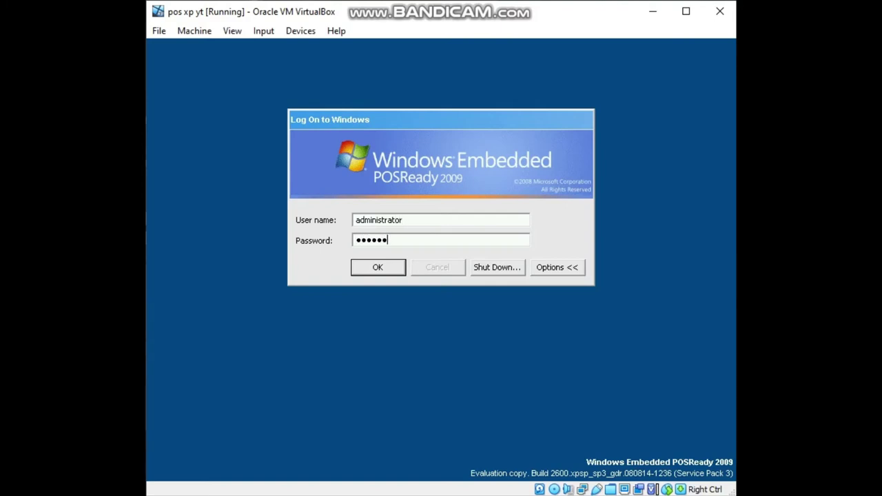
{"action": "key", "text": "BackSpace"}
{"action": "key", "text": "BackSpace"}
{"action": "key", "text": "BackSpace"}
{"action": "key", "text": "BackSpace"}
{"action": "key", "text": "BackSpace"}
{"action": "key", "text": "BackSpace"}
{"action": "type", "text": "•••••••"}
{"action": "key", "text": "Return"}
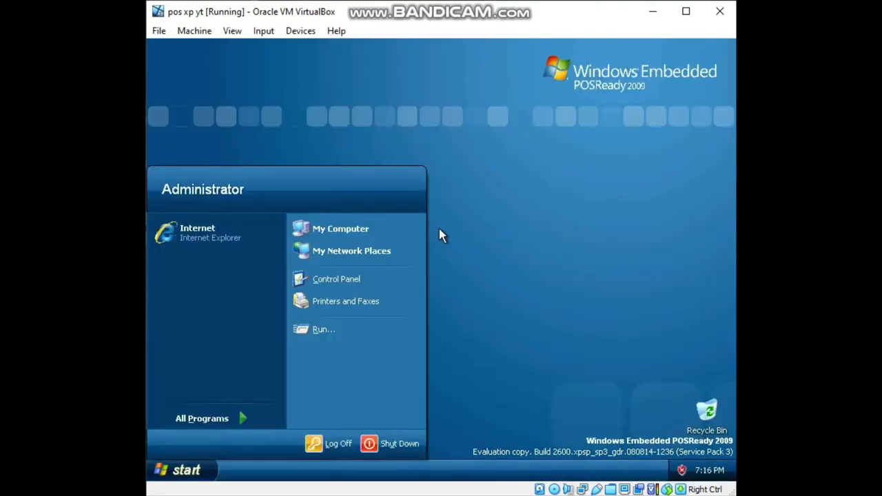
Close the Start menu and apply the POSReady (Large Logo) theme from Display Properties.
{"action": "left_click", "coordinate": [207, 475]}
{"action": "left_click", "coordinate": [207, 475]}
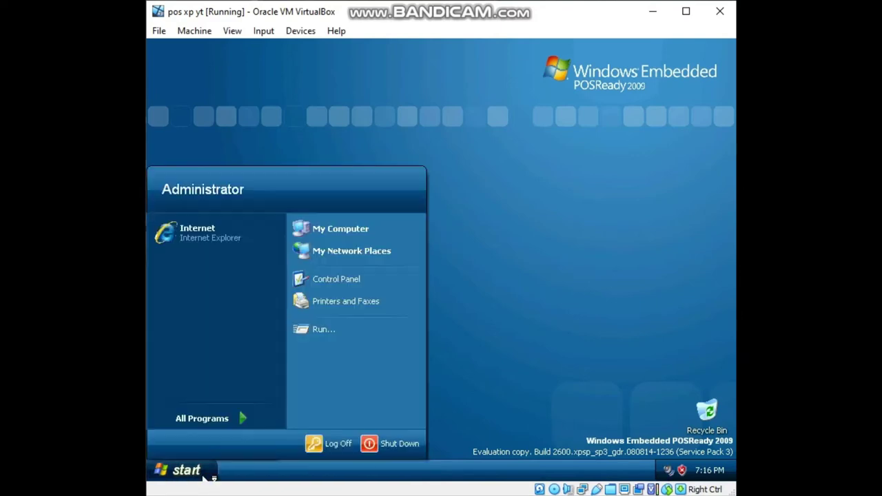
{"action": "left_click", "coordinate": [207, 475]}
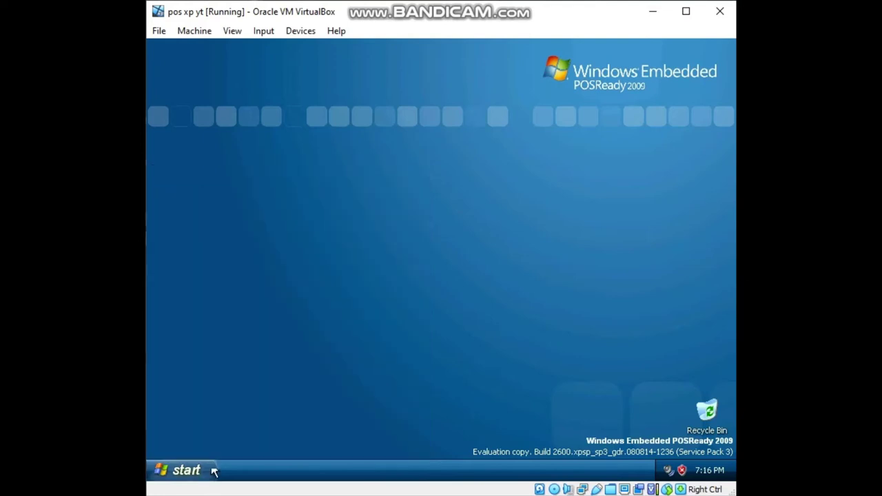
{"action": "right_click", "coordinate": [404, 131]}
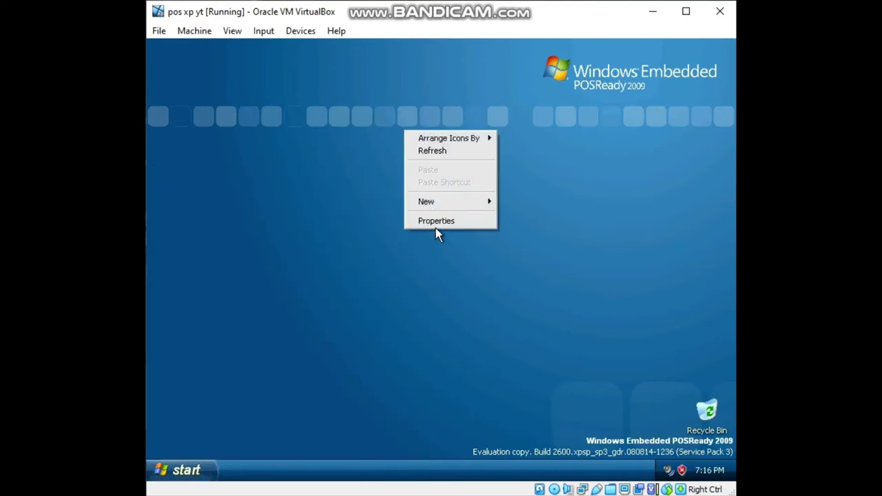
{"action": "left_click", "coordinate": [436, 221]}
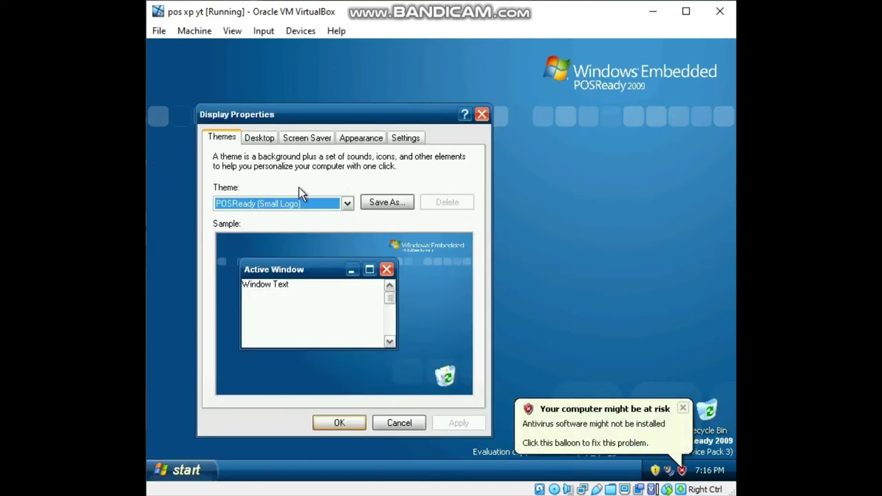
{"action": "left_click", "coordinate": [332, 201]}
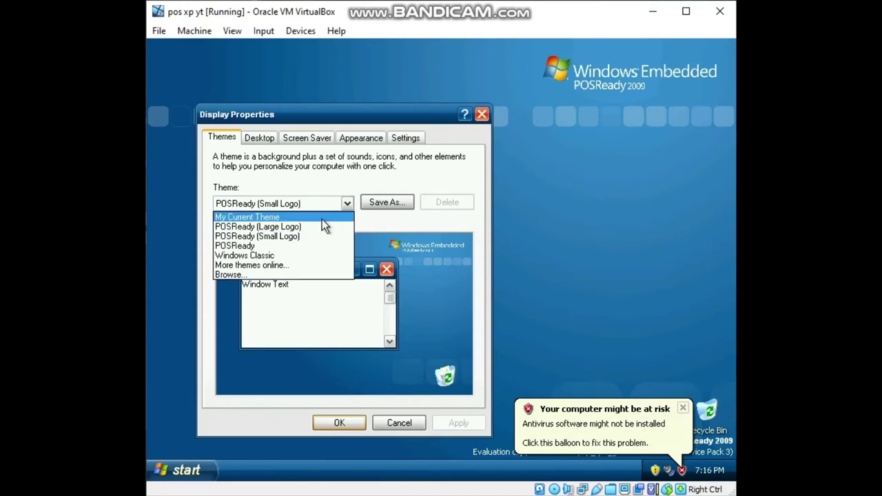
{"action": "left_click", "coordinate": [322, 226]}
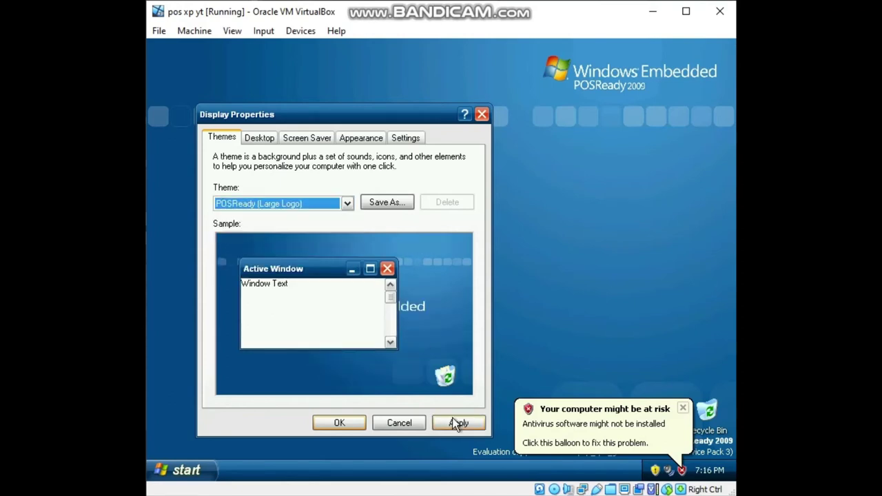
{"action": "left_click", "coordinate": [458, 423]}
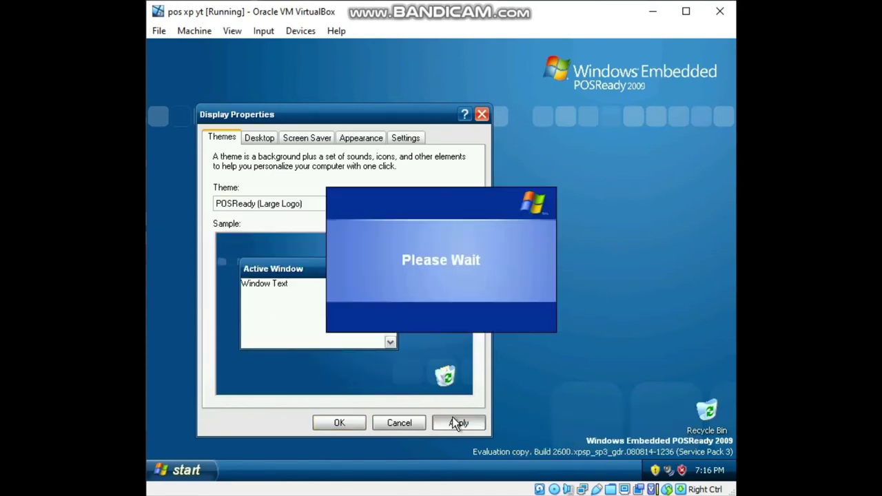
{"action": "left_click", "coordinate": [340, 425]}
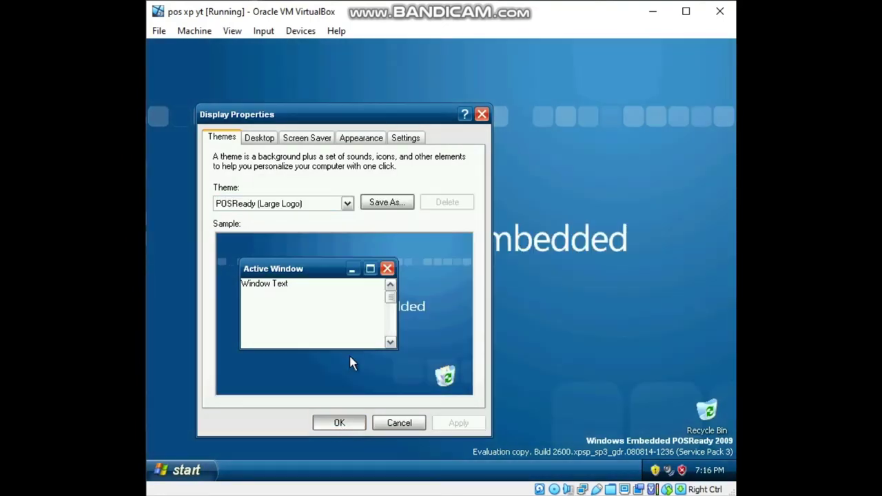
{"action": "right_click", "coordinate": [449, 178]}
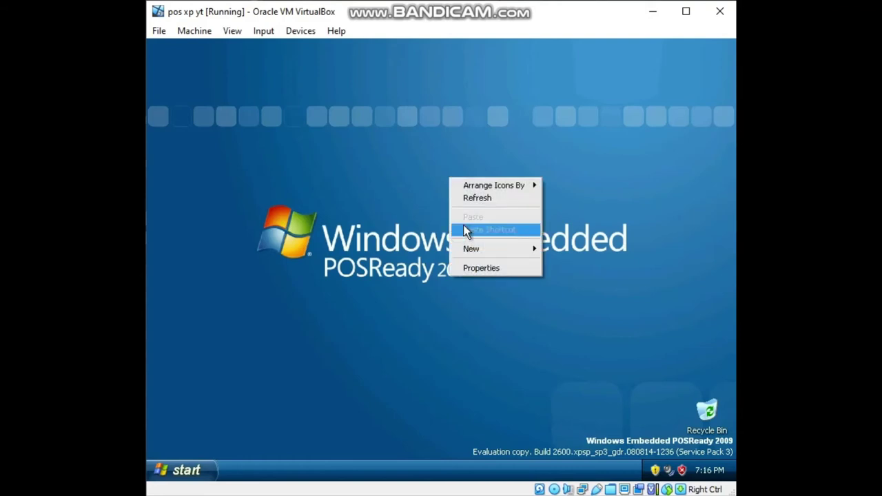
Reopen Display Properties and review Appearance, keeping Embedded Style and the Default colour scheme.
{"action": "left_click", "coordinate": [480, 272]}
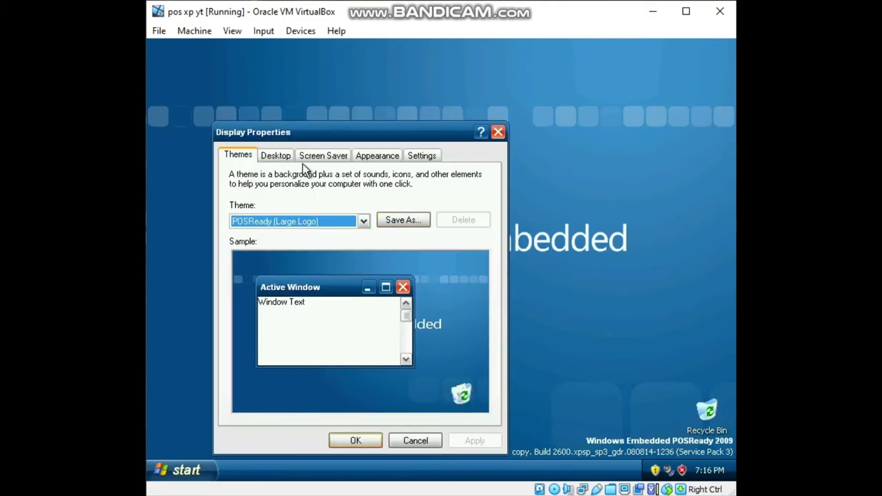
{"action": "left_click", "coordinate": [309, 159]}
{"action": "left_click", "coordinate": [379, 159]}
{"action": "left_click", "coordinate": [367, 340]}
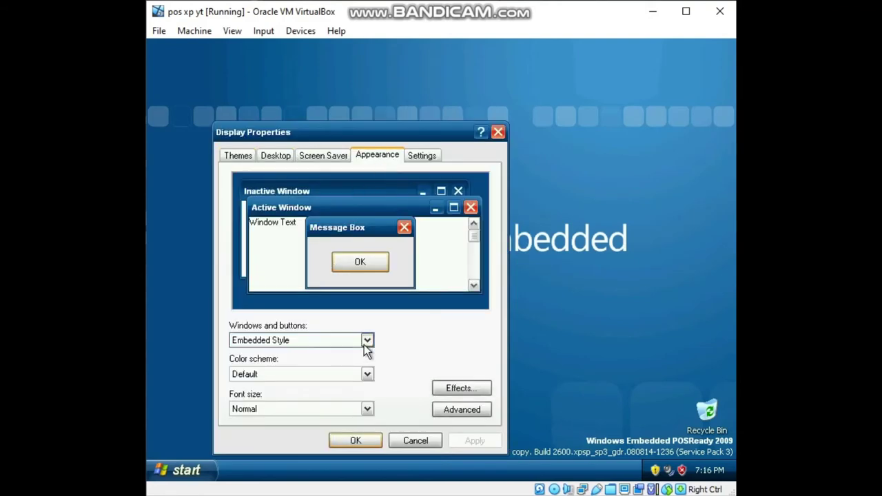
{"action": "left_click", "coordinate": [366, 352]}
{"action": "left_click", "coordinate": [366, 374]}
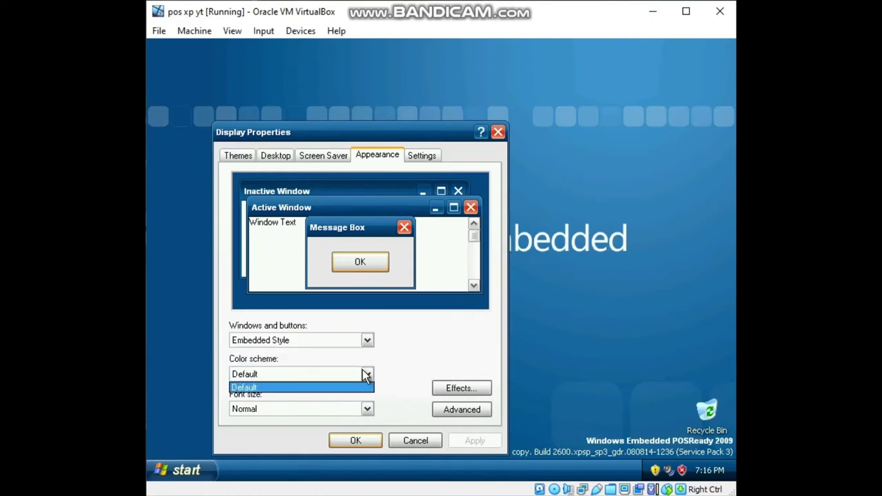
{"action": "left_click", "coordinate": [365, 374]}
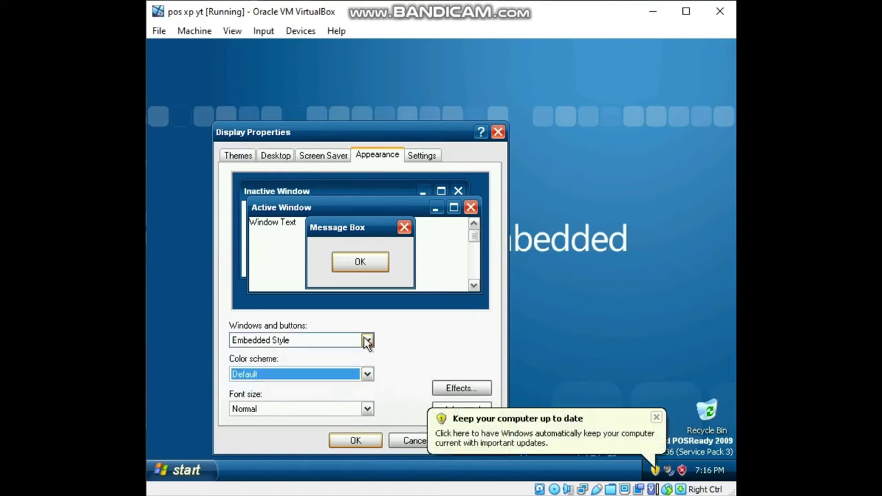
{"action": "left_click", "coordinate": [366, 340]}
{"action": "left_click", "coordinate": [360, 354]}
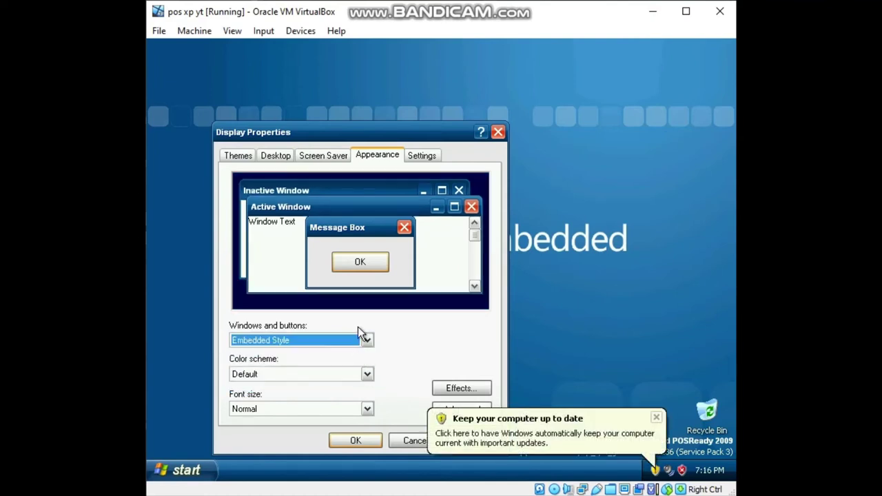
Check the Settings and Screen Saver tabs, preview the tiled exclam background, and open Automatic Updates.
{"action": "left_click", "coordinate": [422, 155]}
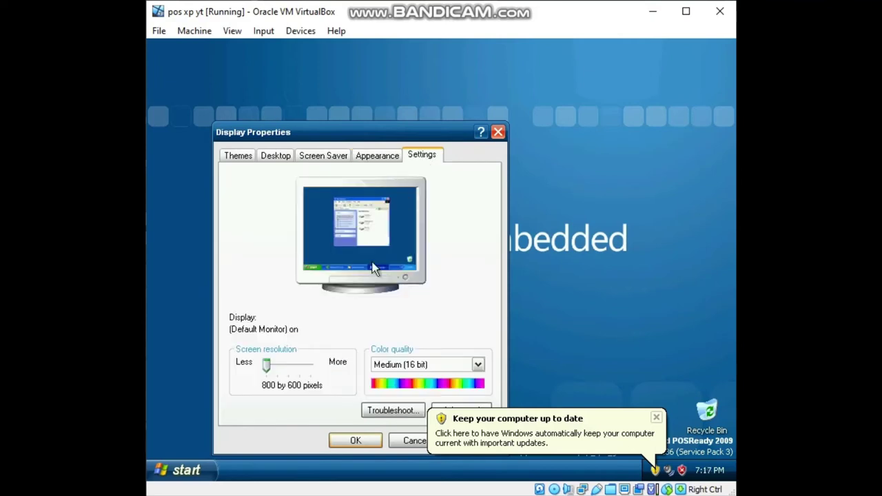
{"action": "left_click", "coordinate": [323, 156]}
{"action": "left_click", "coordinate": [283, 157]}
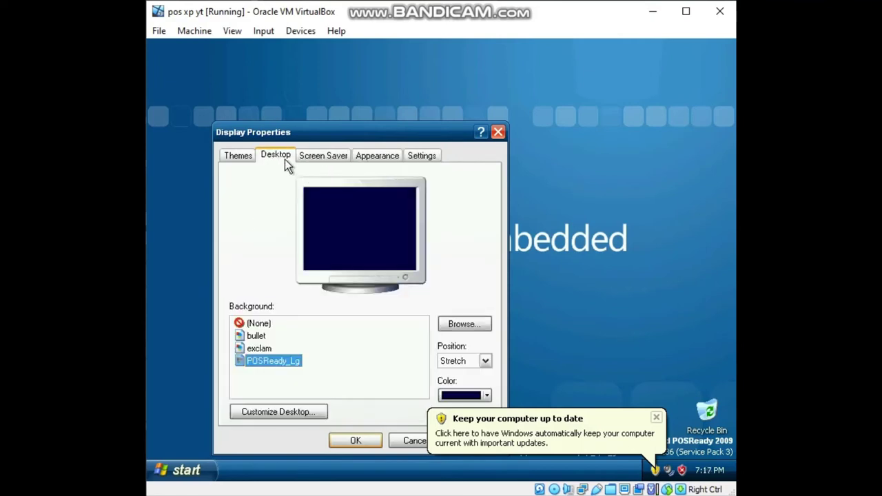
{"action": "left_click", "coordinate": [268, 349]}
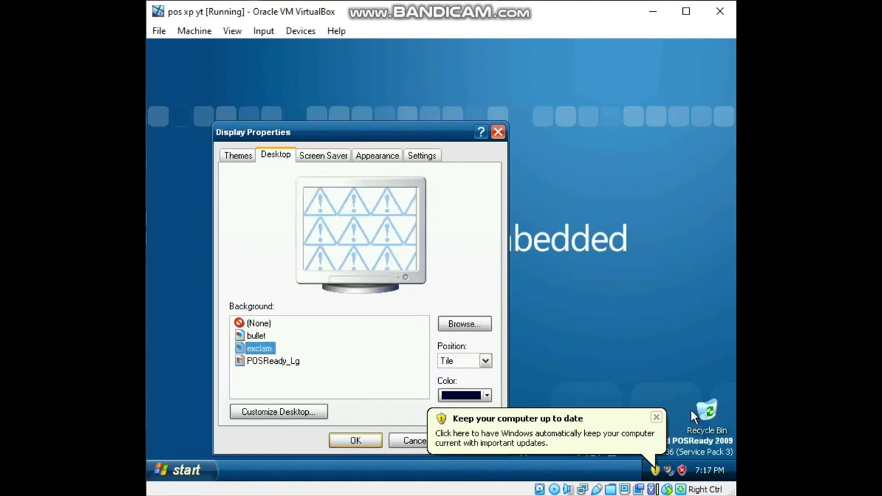
{"action": "left_click", "coordinate": [662, 424]}
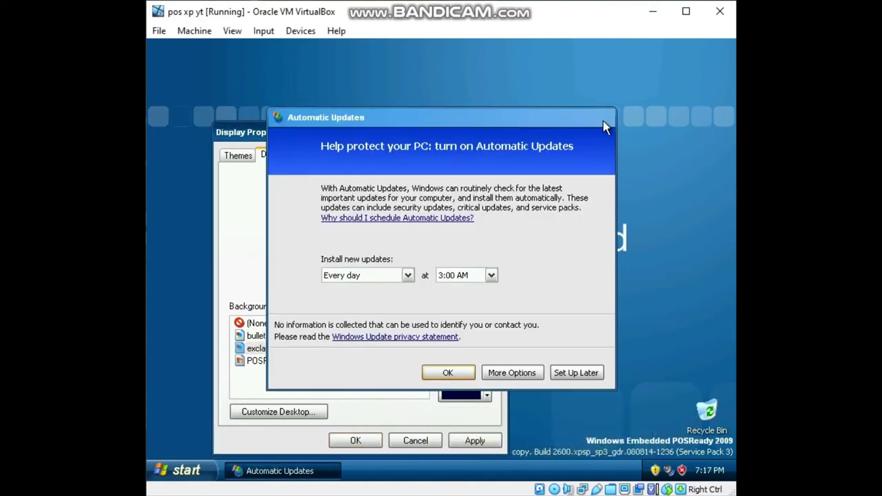
Dismiss Automatic Updates, apply exclam then bullet, restore POSReady_Lg, and preview (None).
{"action": "left_click", "coordinate": [604, 118]}
{"action": "left_click", "coordinate": [475, 441]}
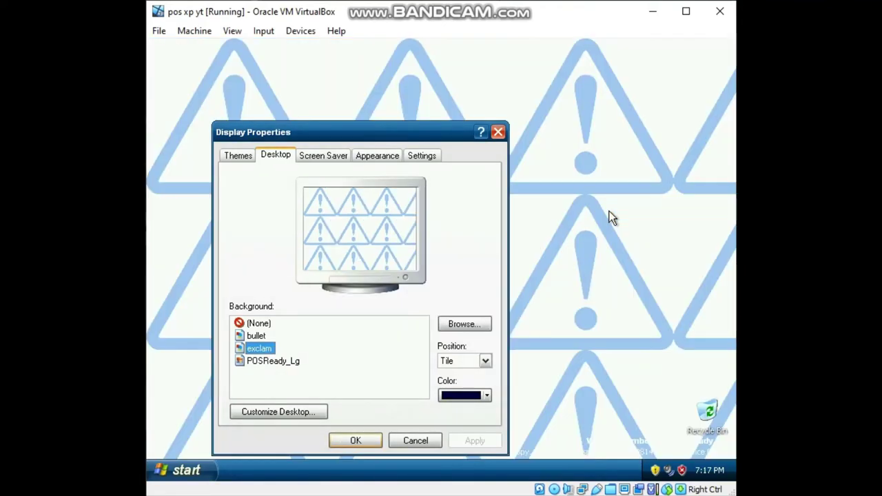
{"action": "left_click", "coordinate": [256, 336]}
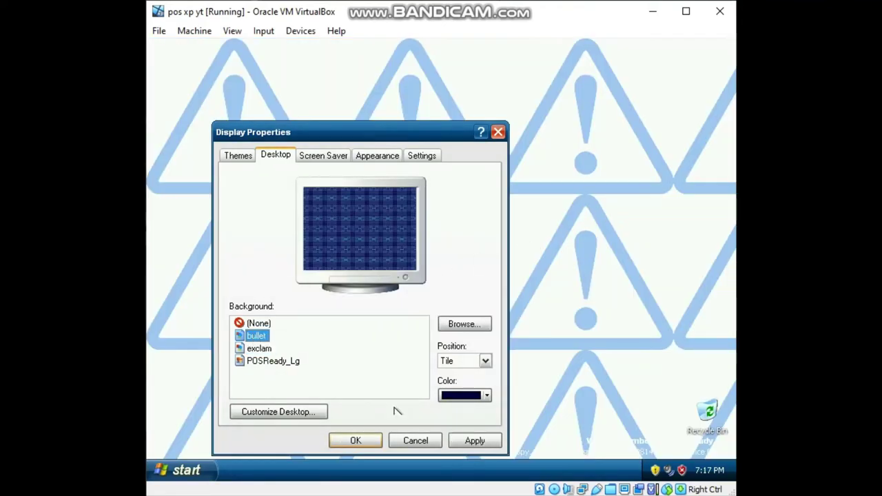
{"action": "left_click", "coordinate": [465, 446]}
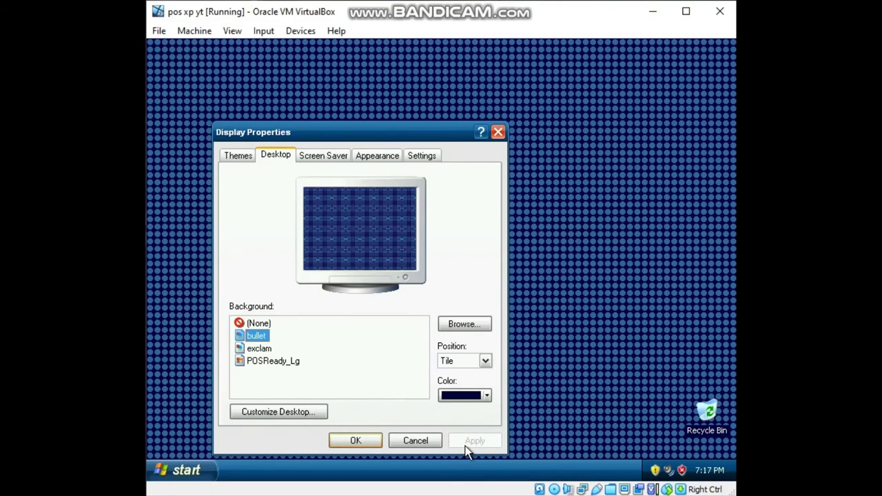
{"action": "left_click", "coordinate": [266, 361]}
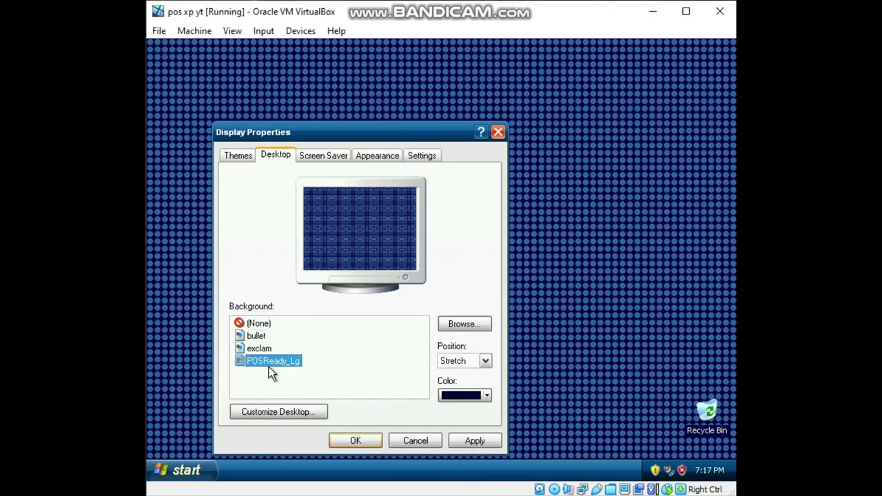
{"action": "left_click", "coordinate": [495, 443]}
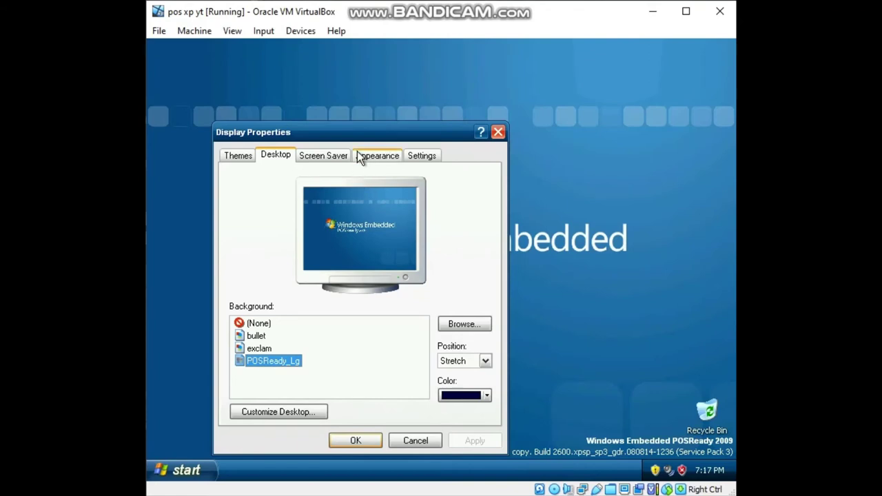
{"action": "left_click", "coordinate": [259, 323]}
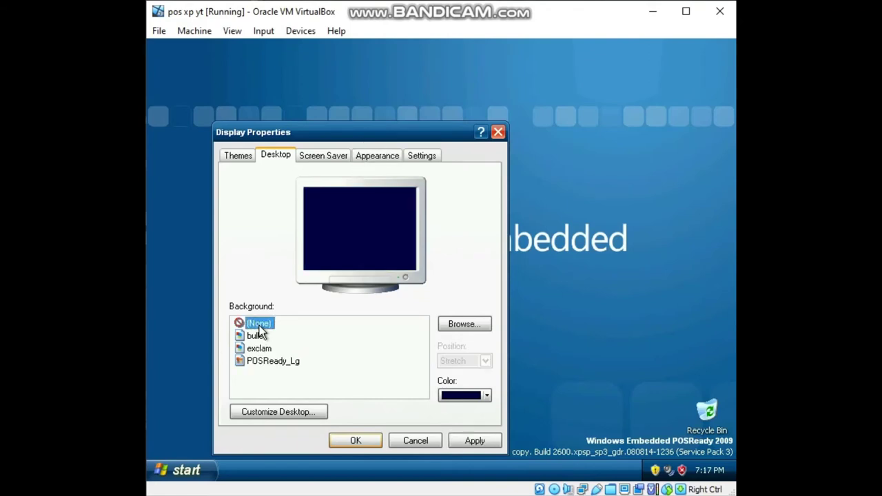
Review the Screen Saver, Appearance, Settings and Themes tabs, keep the Windows XP screen saver, and close unchanged.
{"action": "left_click", "coordinate": [321, 156]}
{"action": "left_click", "coordinate": [375, 155]}
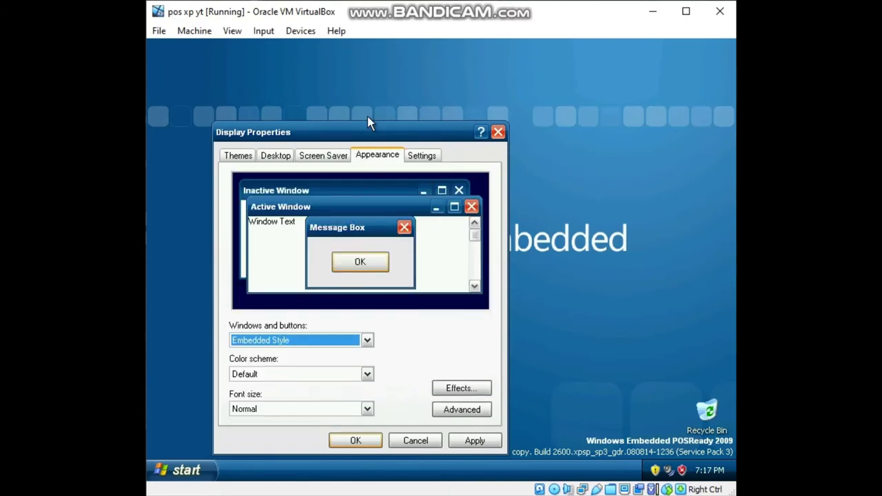
{"action": "left_click", "coordinate": [335, 156]}
{"action": "left_click", "coordinate": [356, 321]}
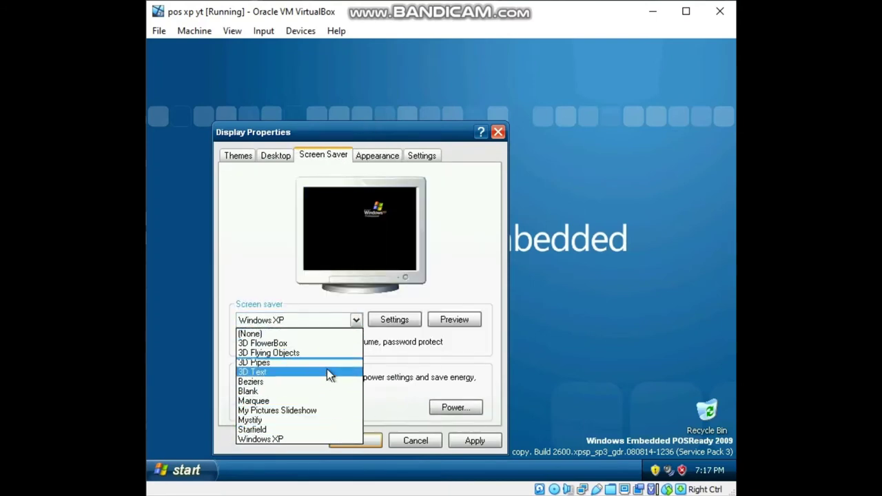
{"action": "left_click", "coordinate": [418, 383]}
{"action": "left_click", "coordinate": [390, 160]}
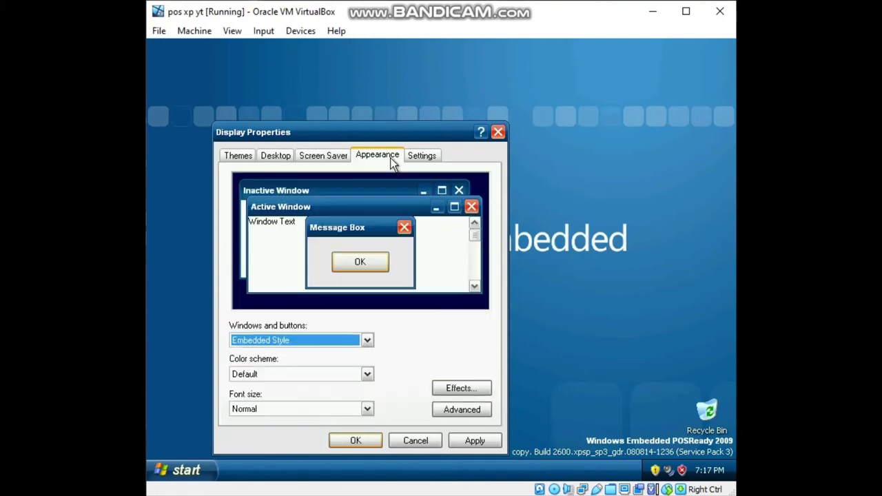
{"action": "left_click", "coordinate": [418, 155]}
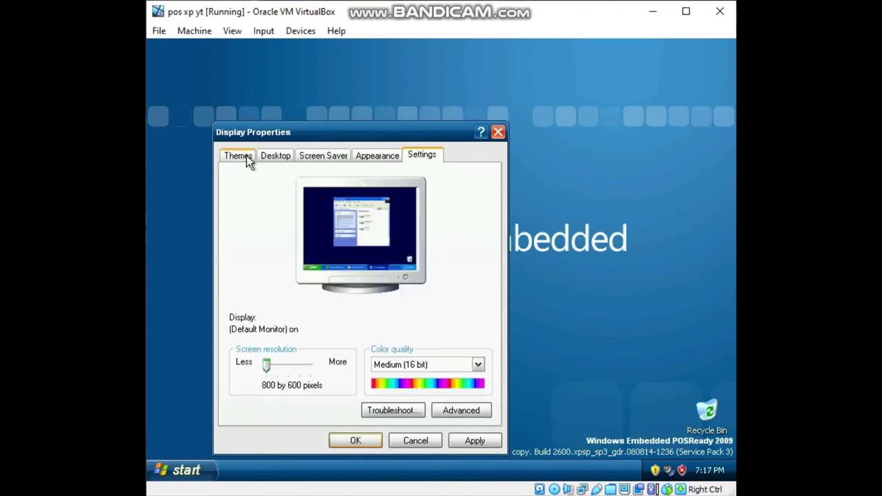
{"action": "left_click", "coordinate": [246, 157]}
{"action": "left_click", "coordinate": [497, 133]}
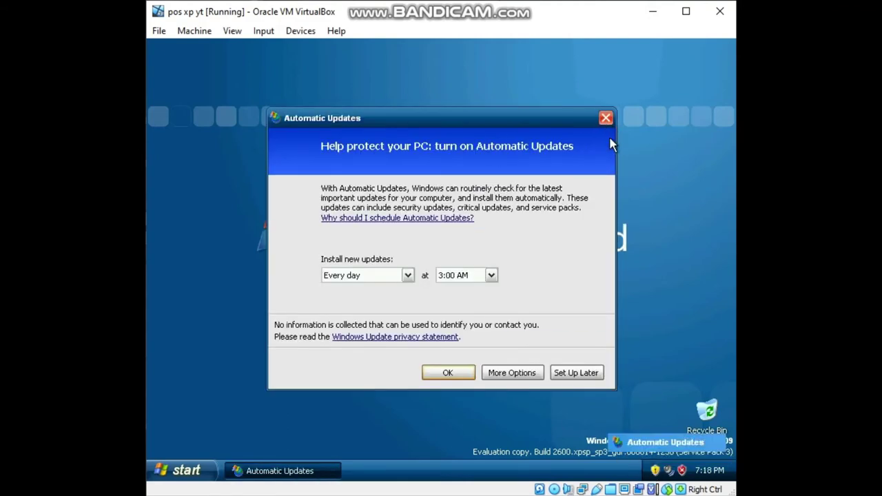
Dismiss the Automatic Updates prompt, then open and close Windows Security Center from the tray shield.
{"action": "left_click", "coordinate": [605, 119]}
{"action": "double_click", "coordinate": [682, 471]}
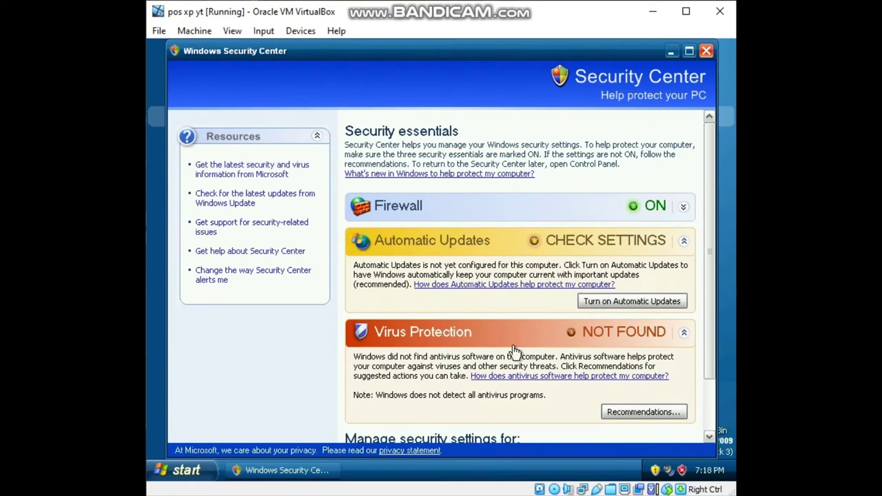
{"action": "left_click", "coordinate": [706, 52]}
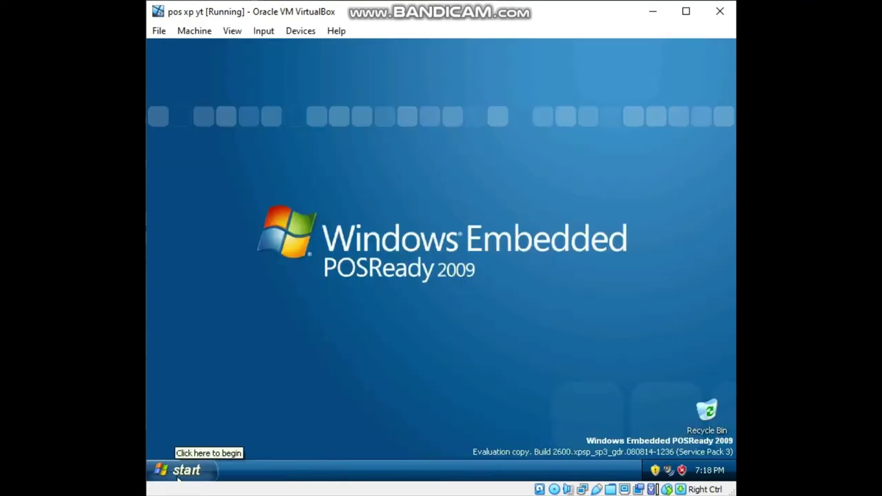
{"action": "right_click", "coordinate": [239, 468]}
{"action": "right_click", "coordinate": [218, 406]}
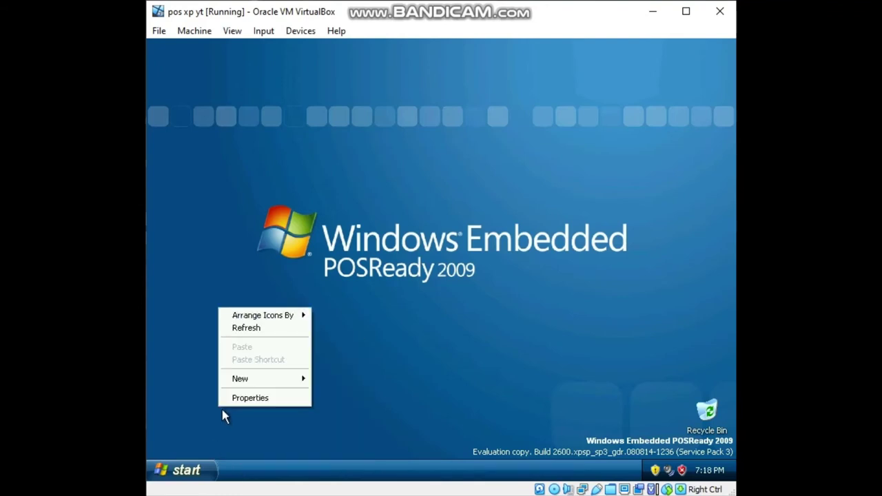
{"action": "left_click", "coordinate": [195, 443]}
{"action": "left_click", "coordinate": [169, 472]}
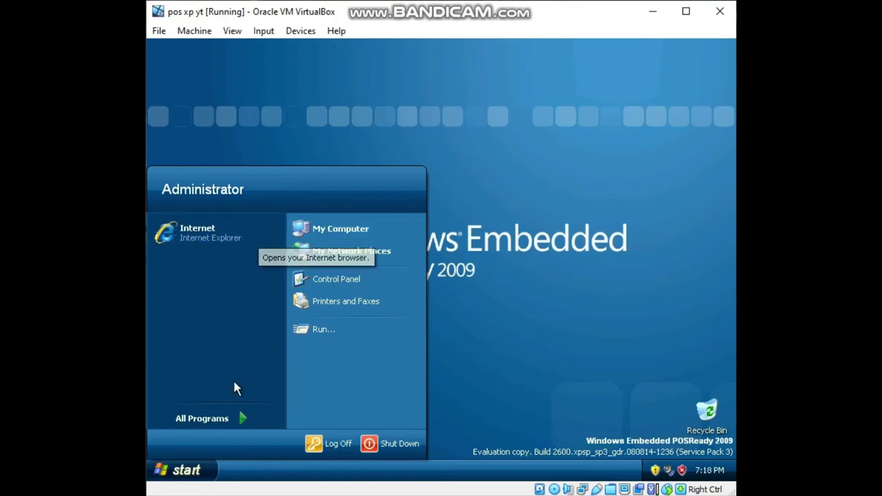
{"action": "mouse_move", "coordinate": [230, 419]}
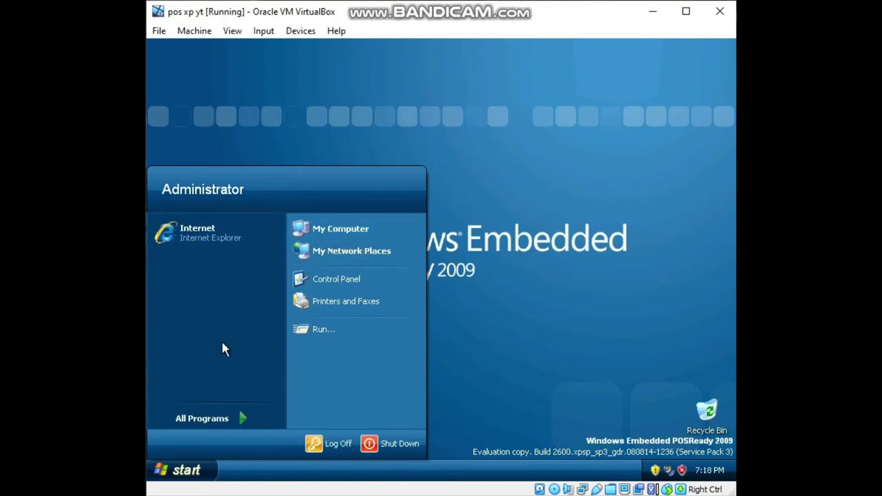
{"action": "left_click", "coordinate": [212, 238]}
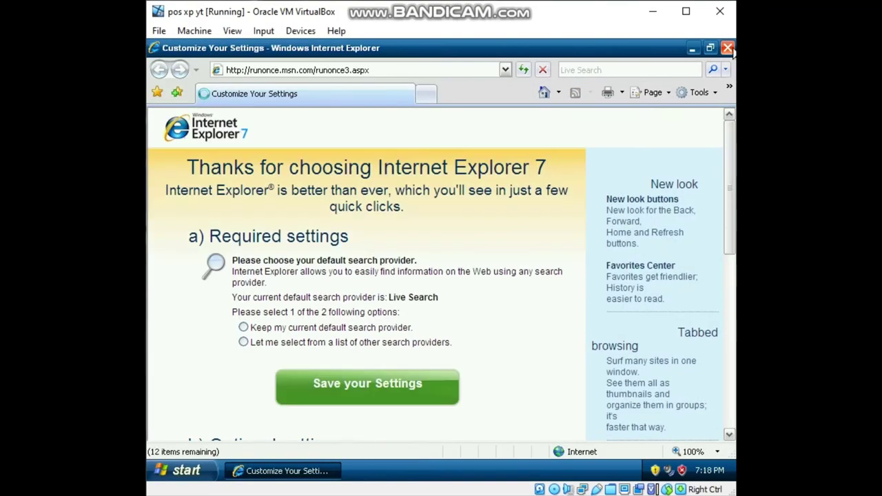
{"action": "left_click", "coordinate": [727, 49]}
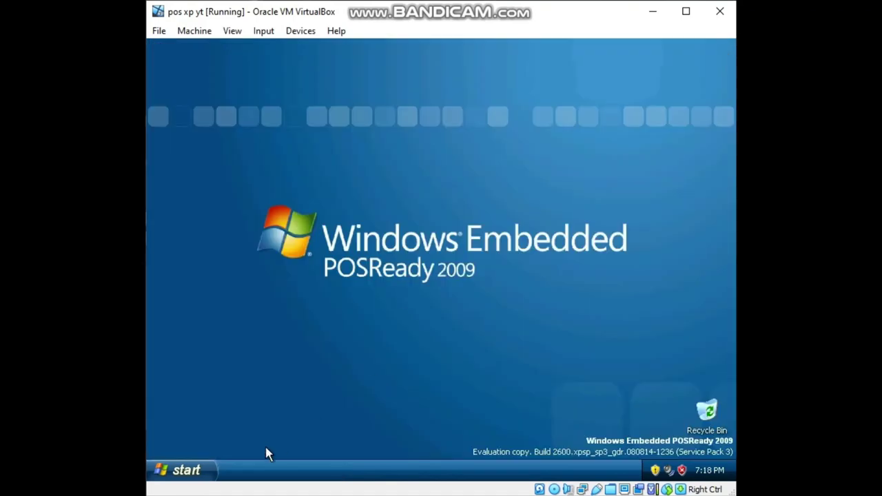
{"action": "left_click", "coordinate": [181, 470]}
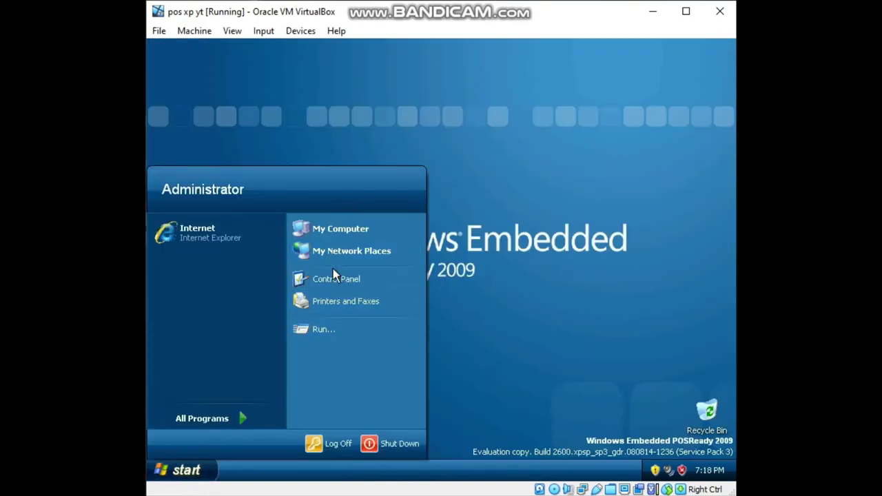
{"action": "mouse_move", "coordinate": [198, 417]}
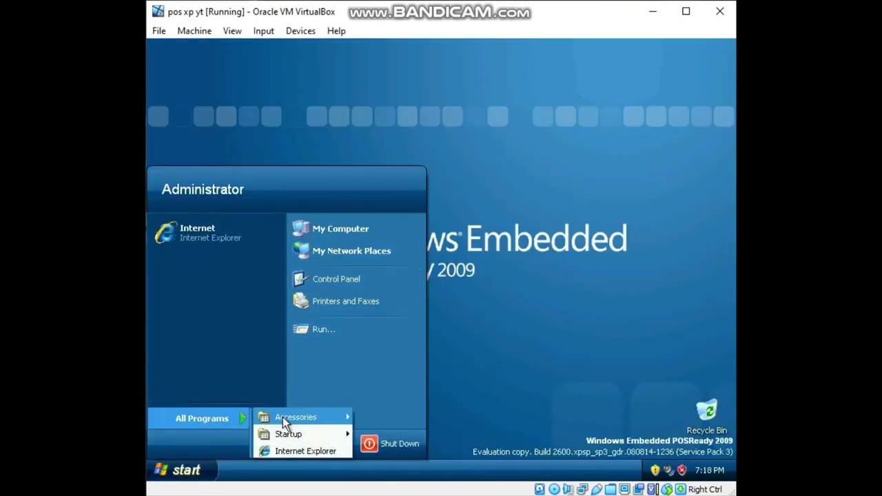
{"action": "mouse_move", "coordinate": [293, 418]}
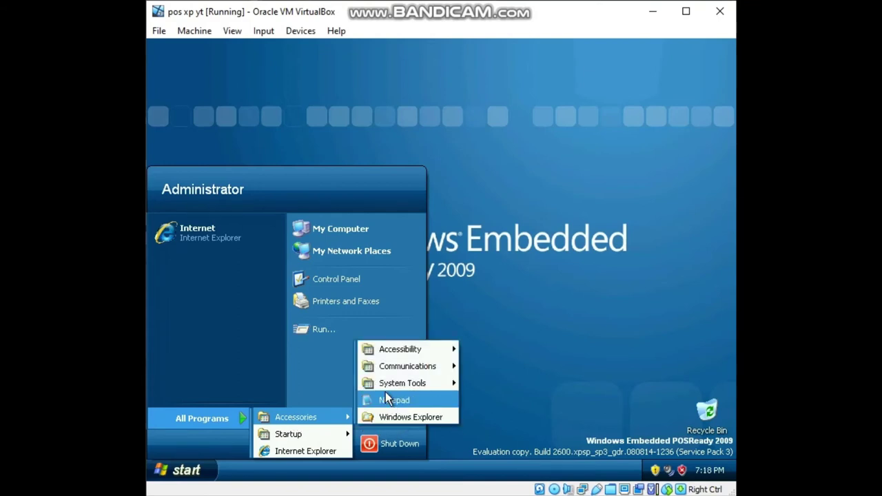
{"action": "mouse_move", "coordinate": [399, 372]}
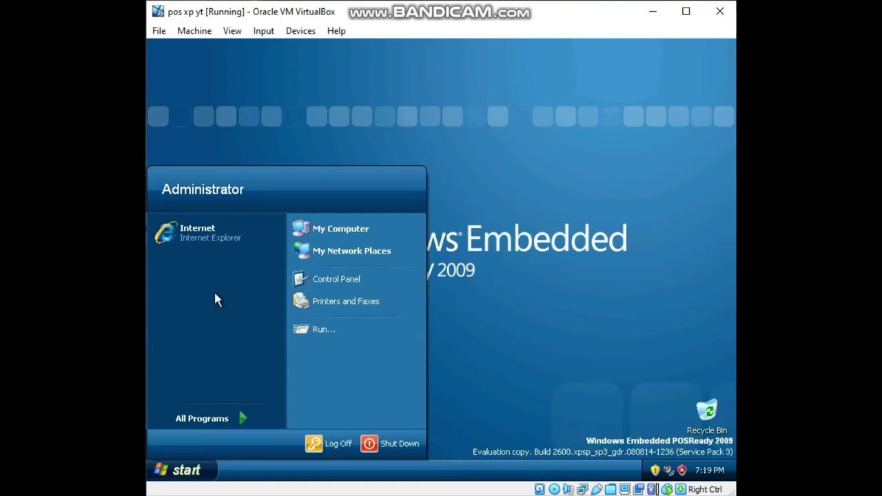
{"action": "left_click", "coordinate": [221, 417]}
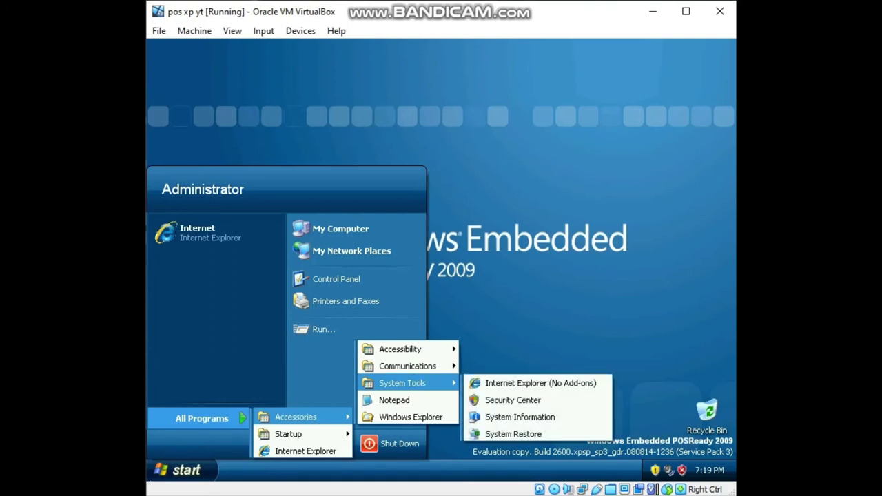
{"action": "left_click", "coordinate": [373, 47]}
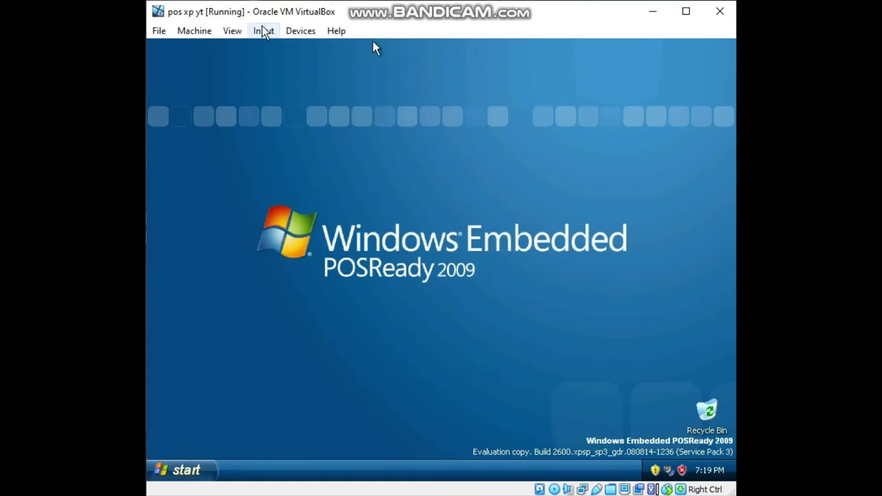
Attach the Flash USB Disk through Devices > USB and dismiss the Found New Hardware balloon.
{"action": "left_click", "coordinate": [267, 34]}
{"action": "mouse_move", "coordinate": [288, 38]}
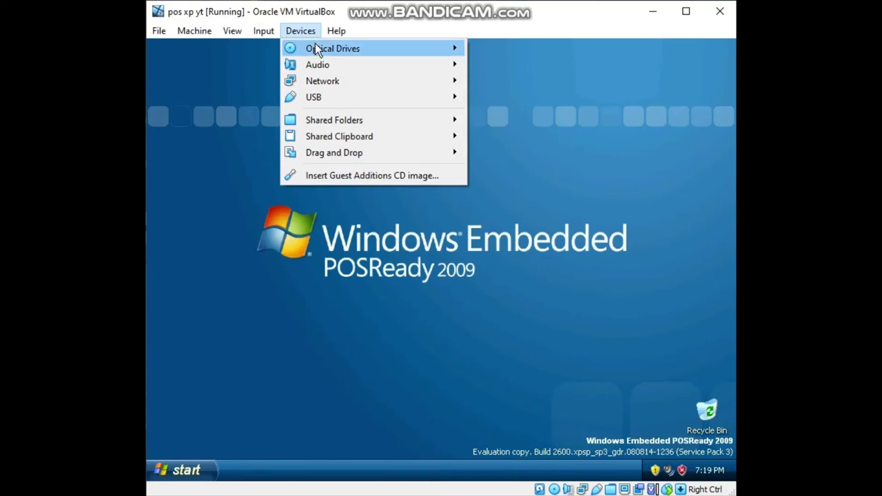
{"action": "mouse_move", "coordinate": [316, 98]}
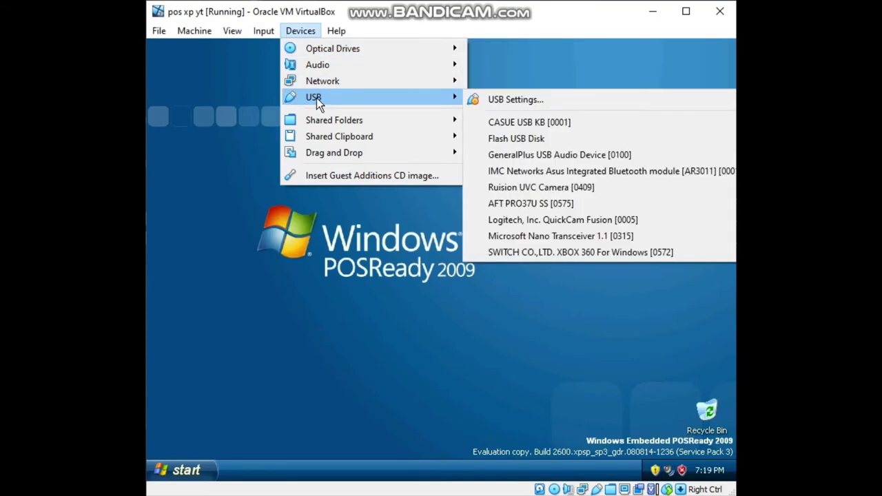
{"action": "left_click", "coordinate": [516, 138]}
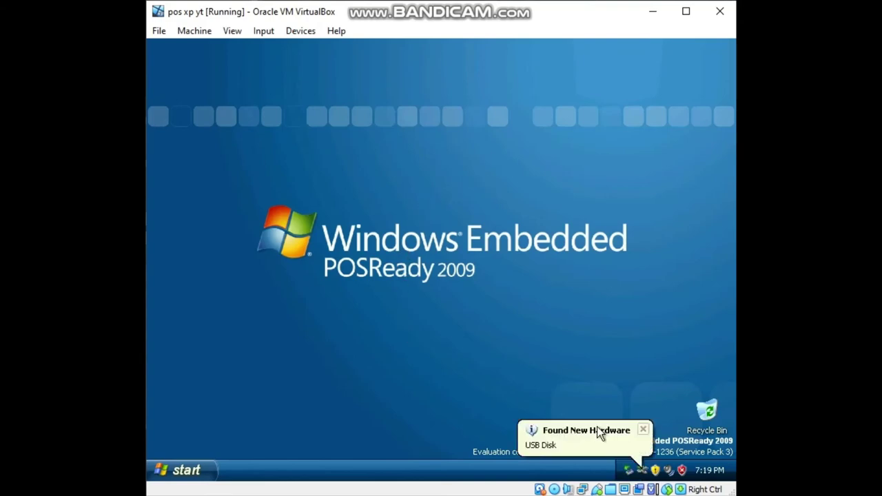
{"action": "left_click", "coordinate": [566, 429]}
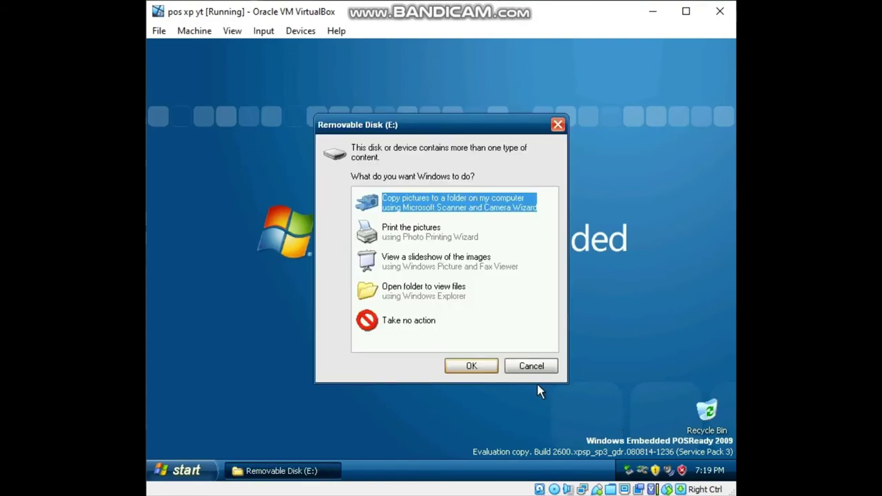
Open Removable Disk (E:) as a folder from AutoPlay and dismiss the hardware-ready notice.
{"action": "left_click", "coordinate": [409, 296]}
{"action": "left_click", "coordinate": [478, 365]}
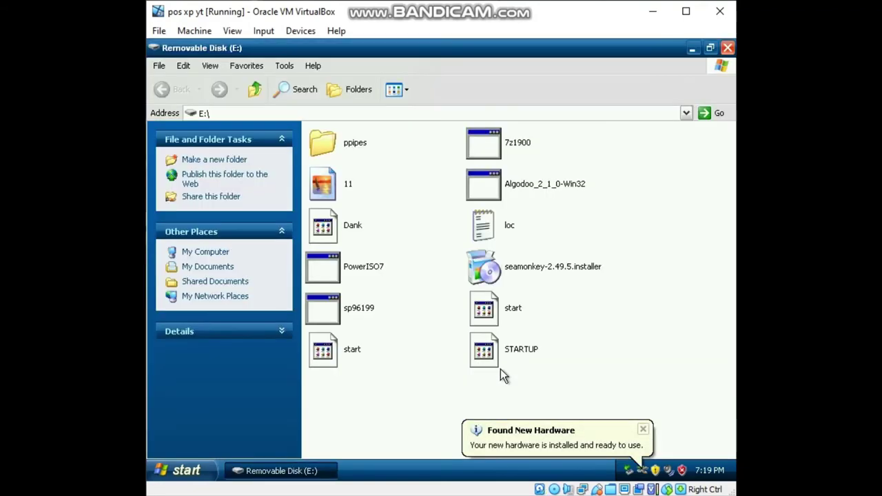
{"action": "left_click", "coordinate": [593, 447]}
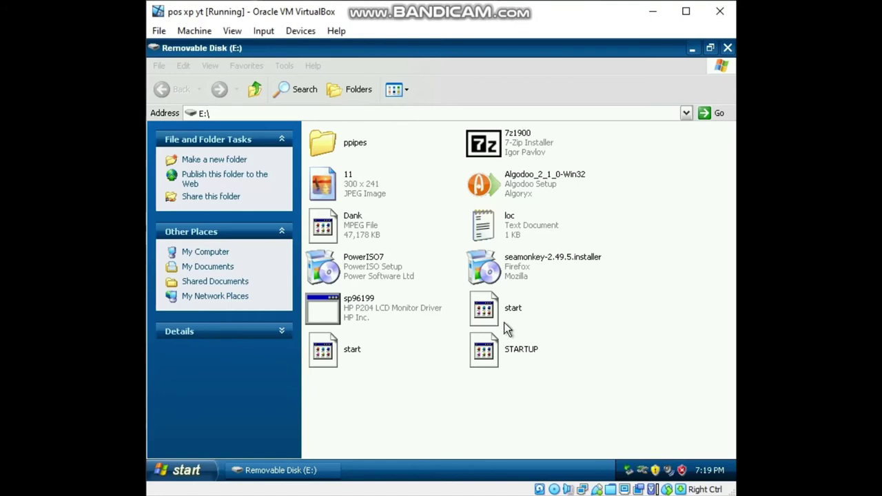
Try playing the start and STARTUP.WAV sound files, cancelling each cannot-open error.
{"action": "left_click", "coordinate": [486, 314]}
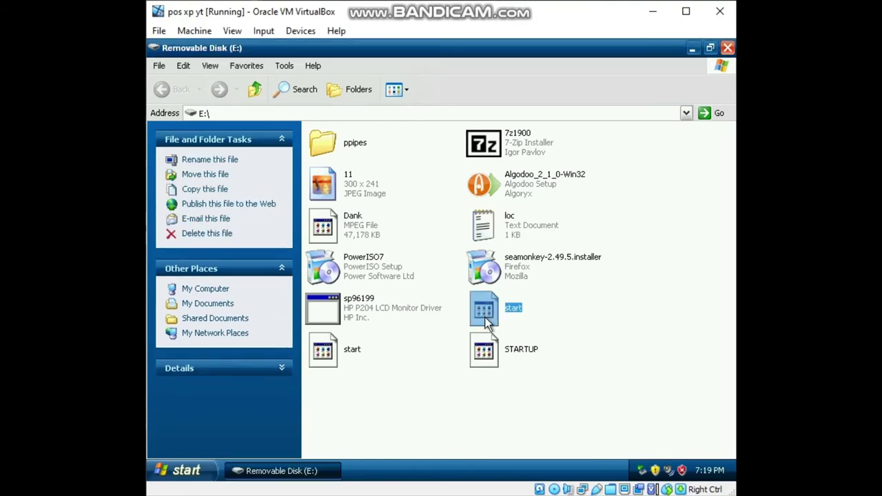
{"action": "left_click", "coordinate": [498, 371]}
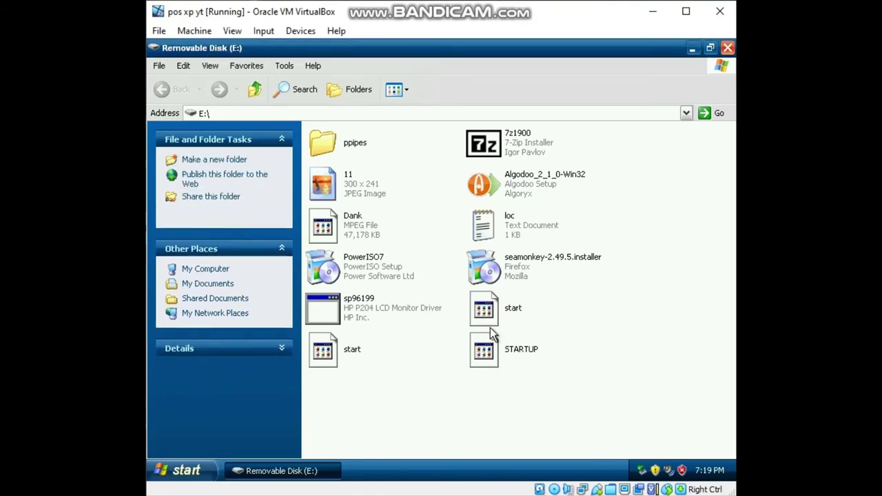
{"action": "double_click", "coordinate": [486, 311]}
{"action": "left_click", "coordinate": [550, 323]}
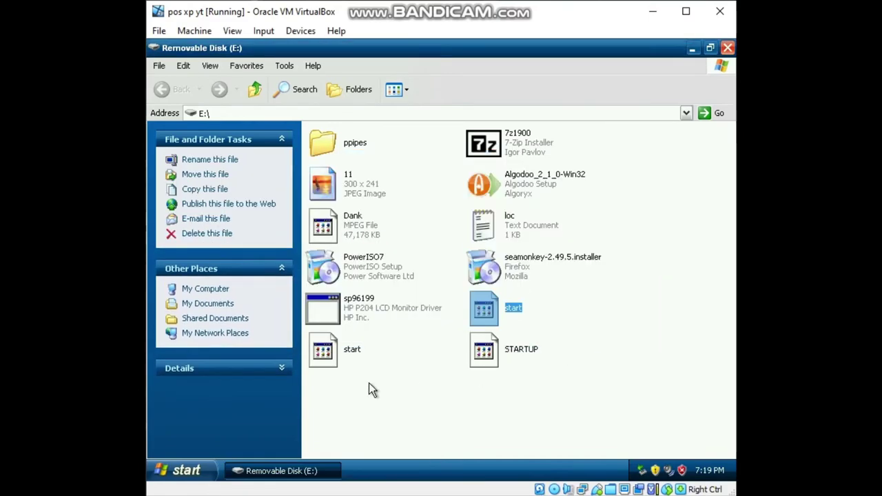
{"action": "left_click", "coordinate": [324, 352]}
{"action": "double_click", "coordinate": [324, 351]}
{"action": "left_click", "coordinate": [545, 324]}
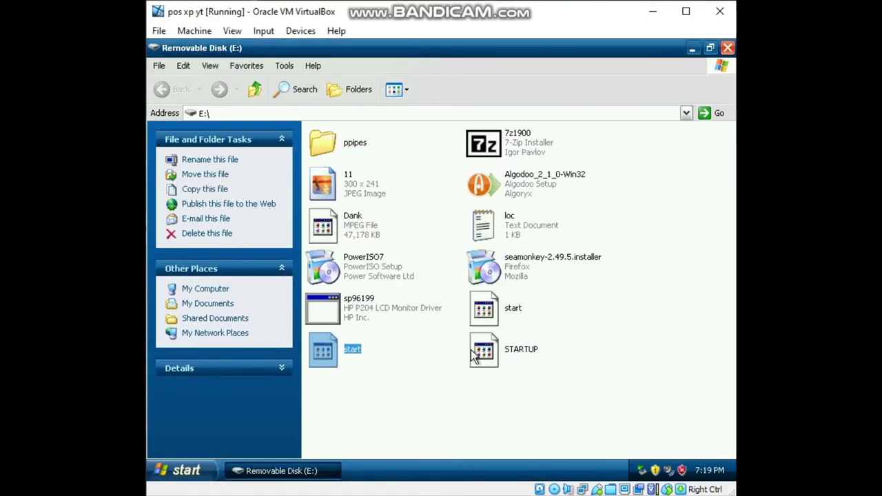
{"action": "double_click", "coordinate": [481, 353]}
{"action": "left_click", "coordinate": [548, 323]}
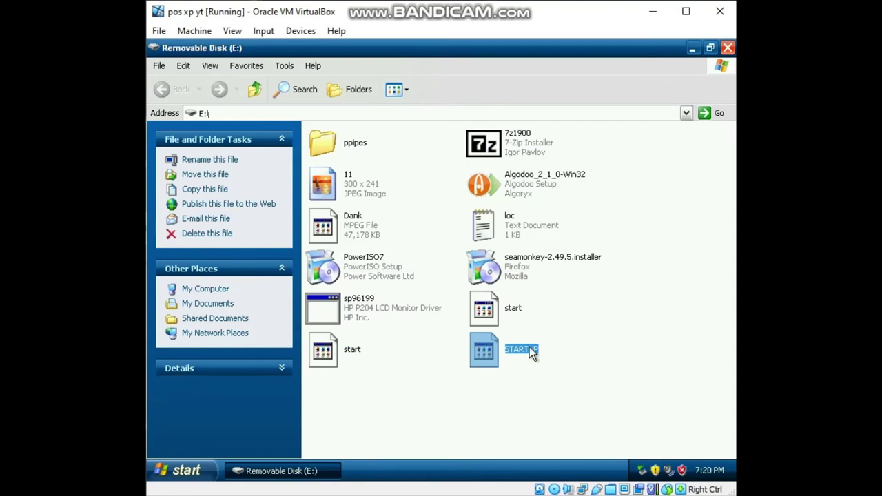
{"action": "double_click", "coordinate": [503, 352]}
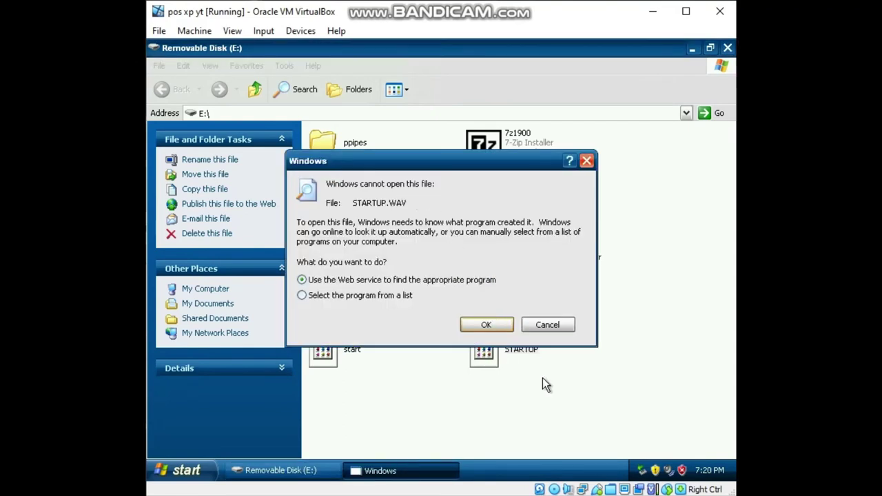
{"action": "left_click", "coordinate": [548, 324]}
{"action": "left_click", "coordinate": [508, 393]}
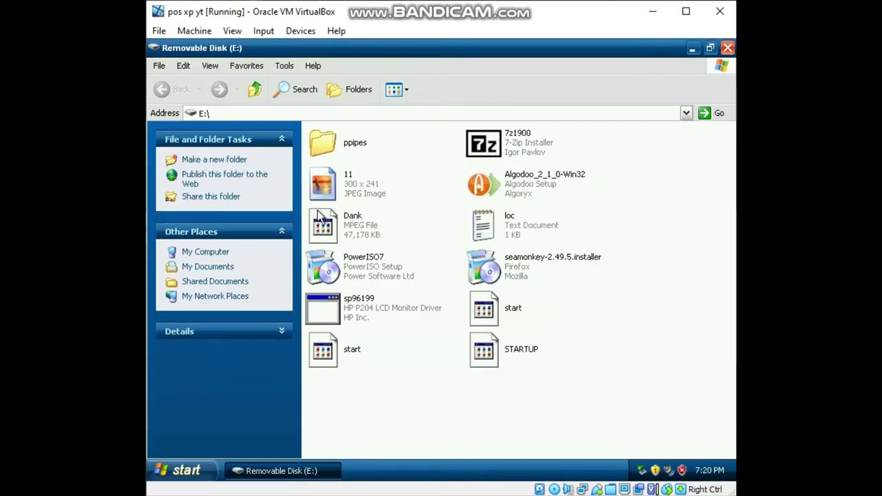
Try the Dank.mpeg video, view the 11 picture, then launch the PowerISO7 installer.
{"action": "double_click", "coordinate": [348, 219]}
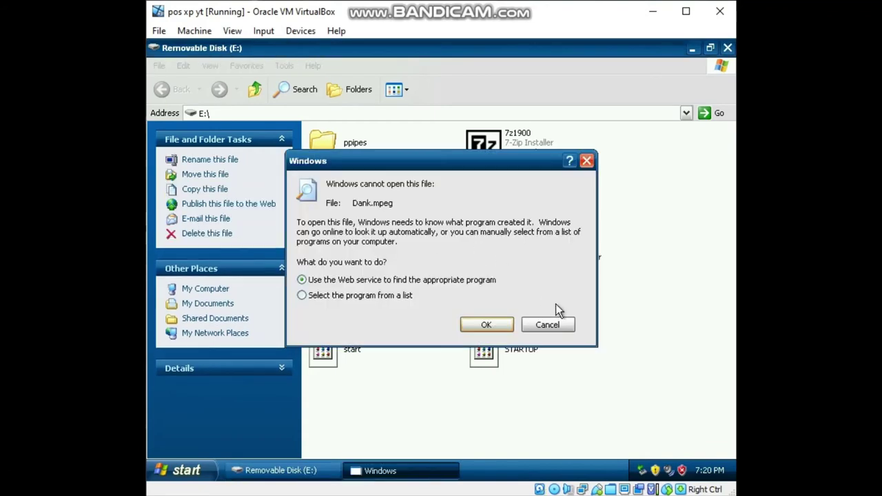
{"action": "left_click", "coordinate": [552, 322]}
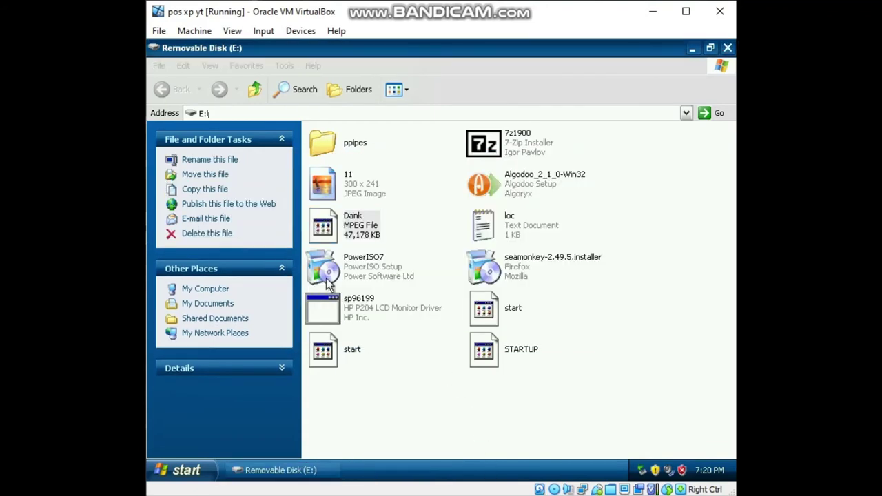
{"action": "left_click", "coordinate": [360, 142]}
{"action": "double_click", "coordinate": [355, 189]}
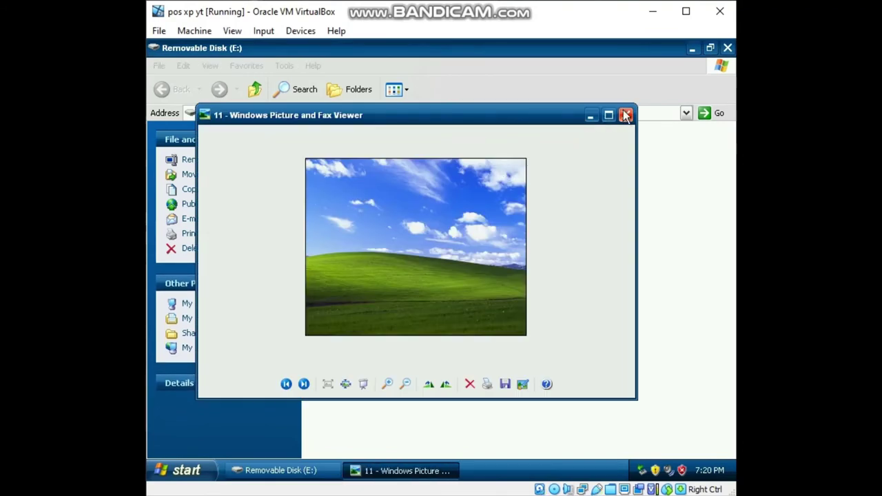
{"action": "left_click", "coordinate": [625, 115]}
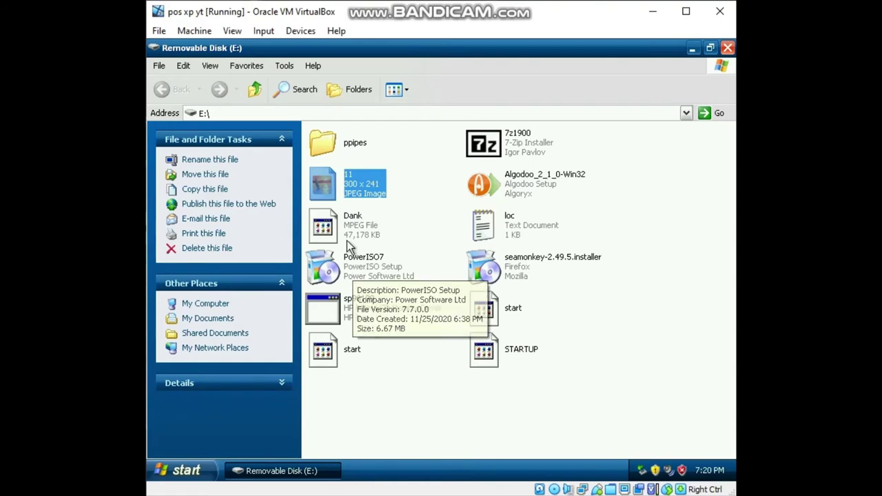
{"action": "double_click", "coordinate": [347, 261]}
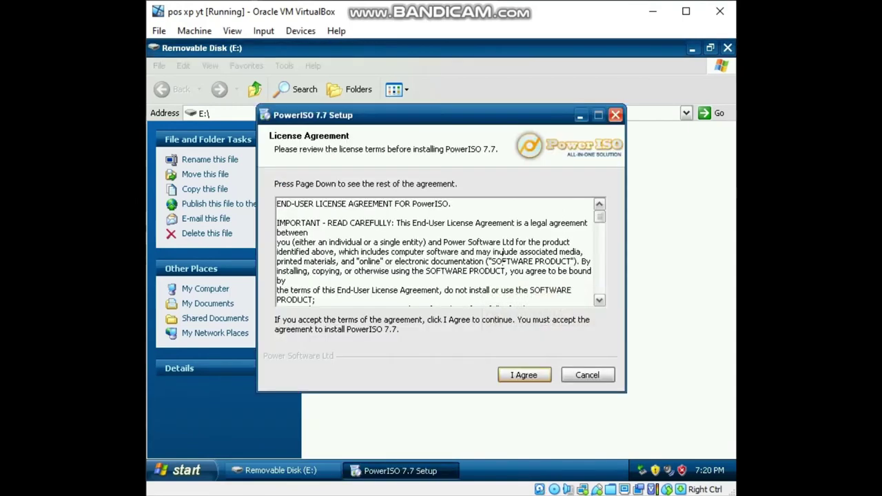
Install PowerISO 7.7 into C:\Program Files\PowerISO and close its thank-you web page.
{"action": "left_click", "coordinate": [532, 375]}
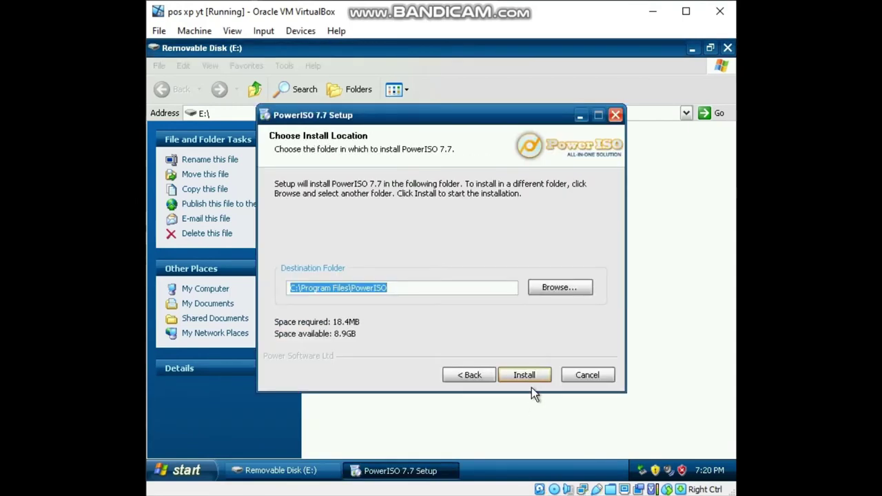
{"action": "left_click", "coordinate": [530, 378]}
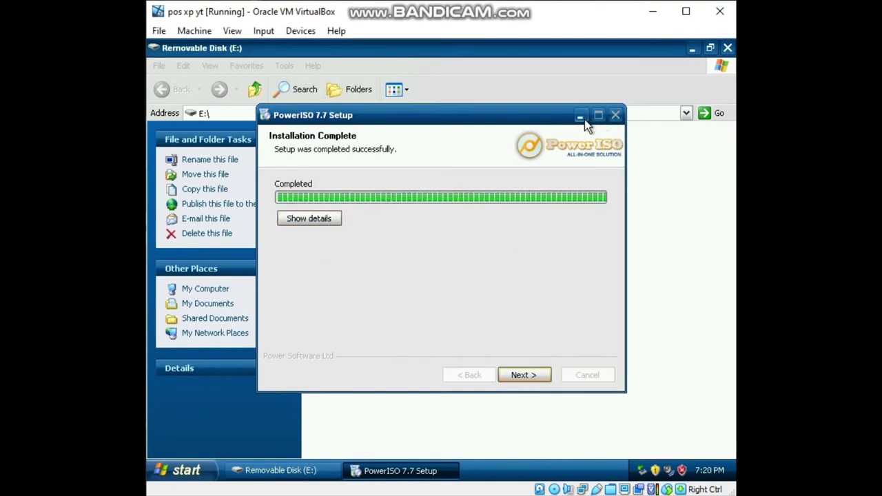
{"action": "left_click", "coordinate": [532, 372]}
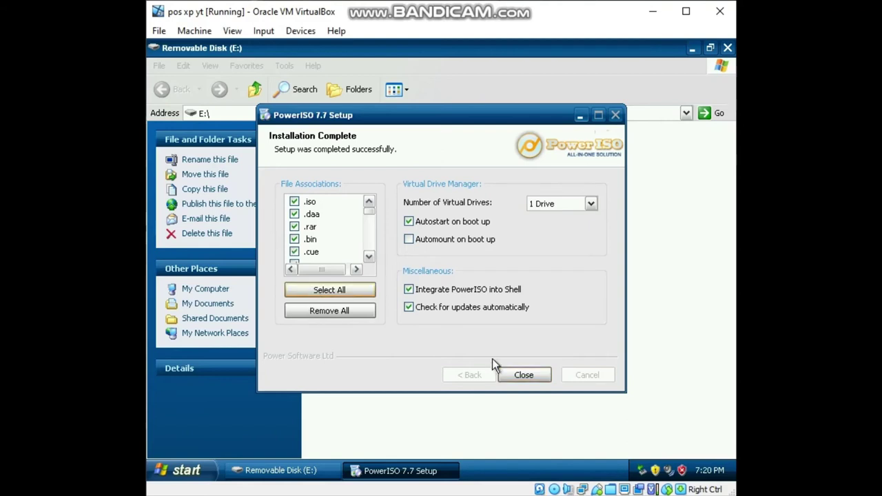
{"action": "left_click", "coordinate": [523, 375]}
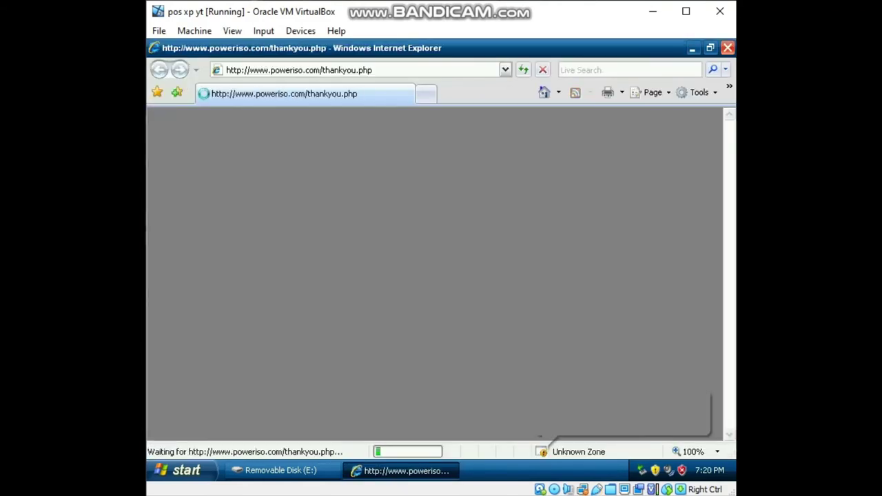
{"action": "left_click", "coordinate": [727, 47]}
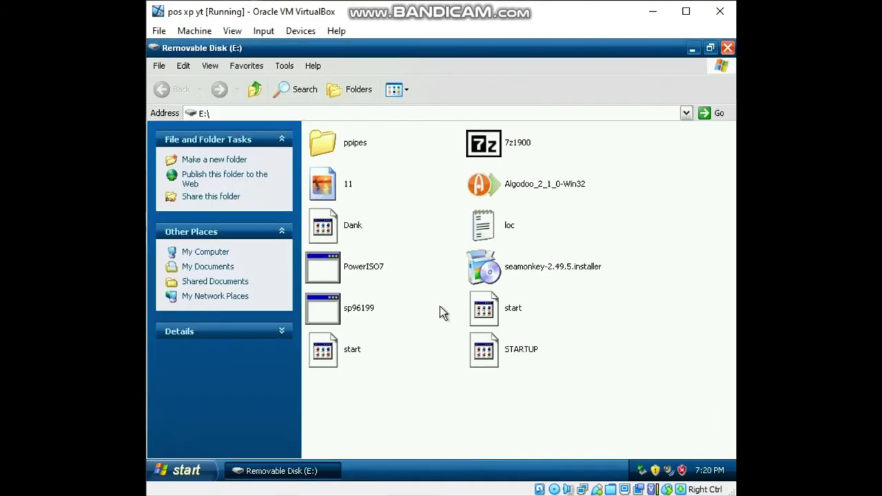
Launch seamonkey-2.49.5.installer from the E: drive to start extracting its files.
{"action": "left_click", "coordinate": [497, 268]}
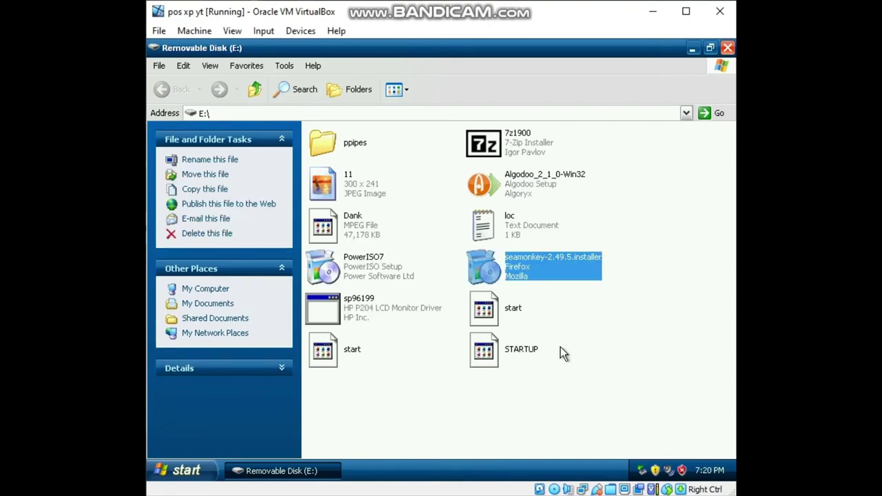
{"action": "double_click", "coordinate": [468, 249]}
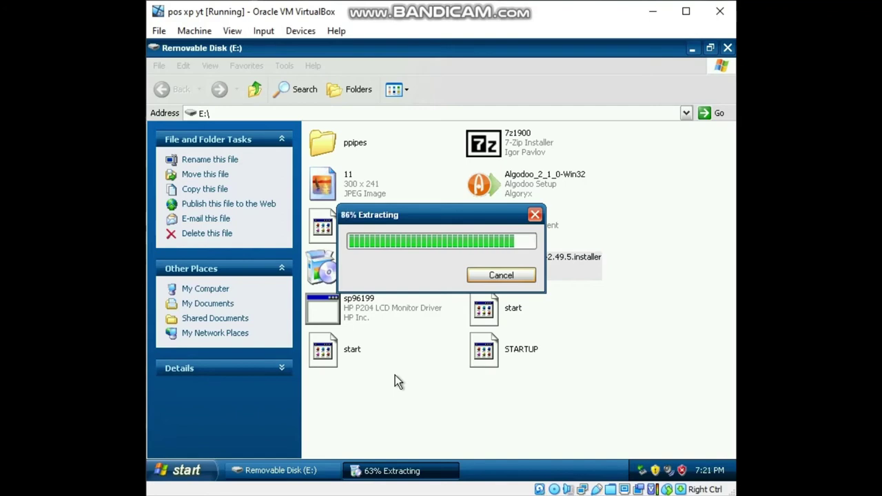
Run the Puzzle Of Pipes Setup in ppipes, dismiss its error, and return to E:\.
{"action": "left_click", "coordinate": [335, 147]}
{"action": "double_click", "coordinate": [335, 147]}
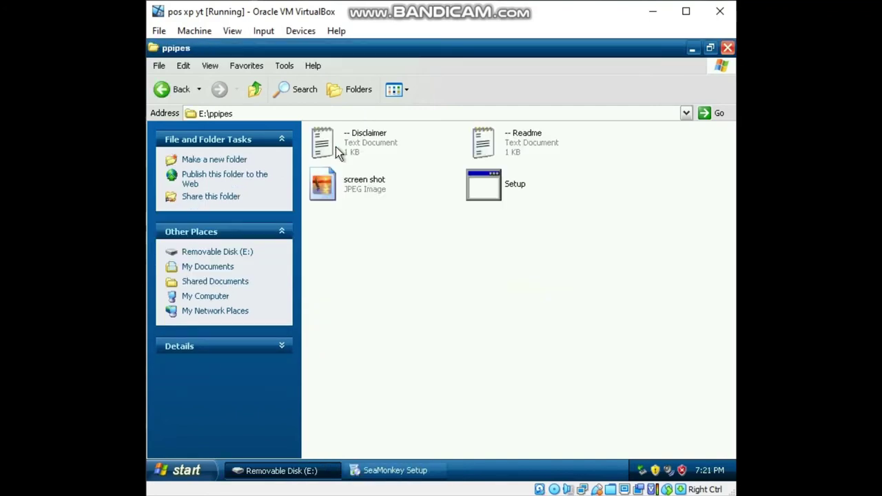
{"action": "left_click", "coordinate": [476, 190]}
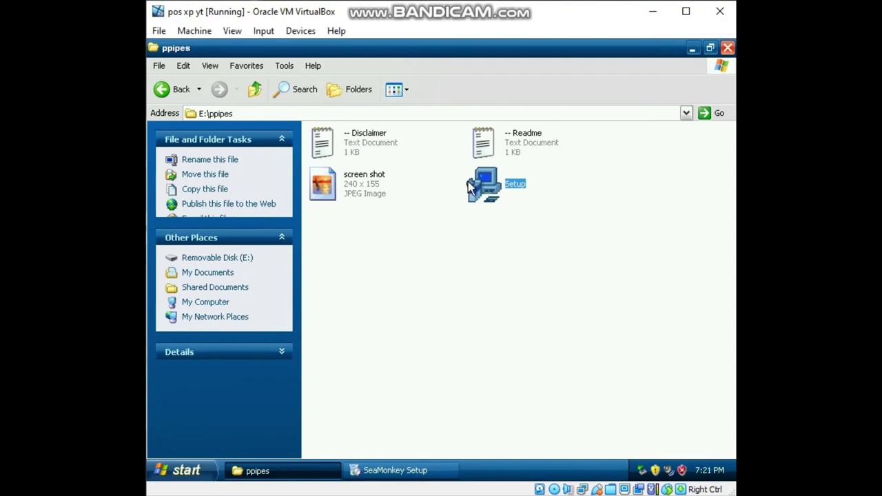
{"action": "double_click", "coordinate": [483, 186]}
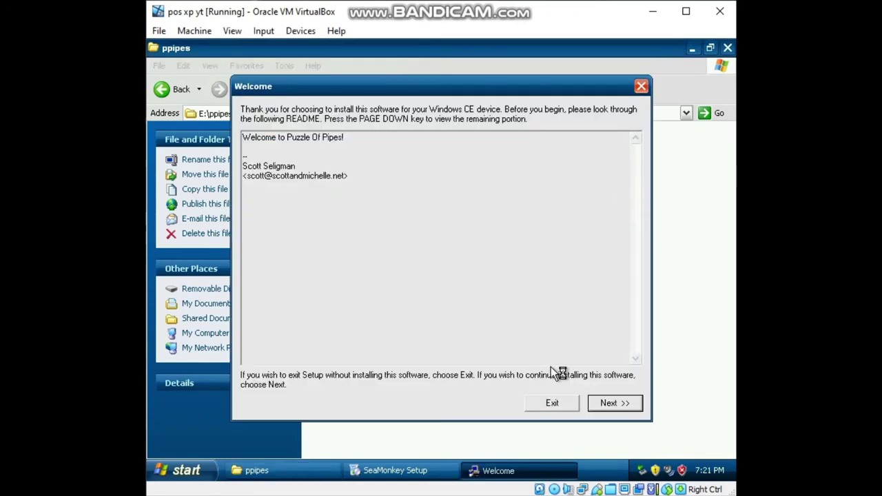
{"action": "left_click", "coordinate": [599, 406]}
{"action": "left_click", "coordinate": [577, 389]}
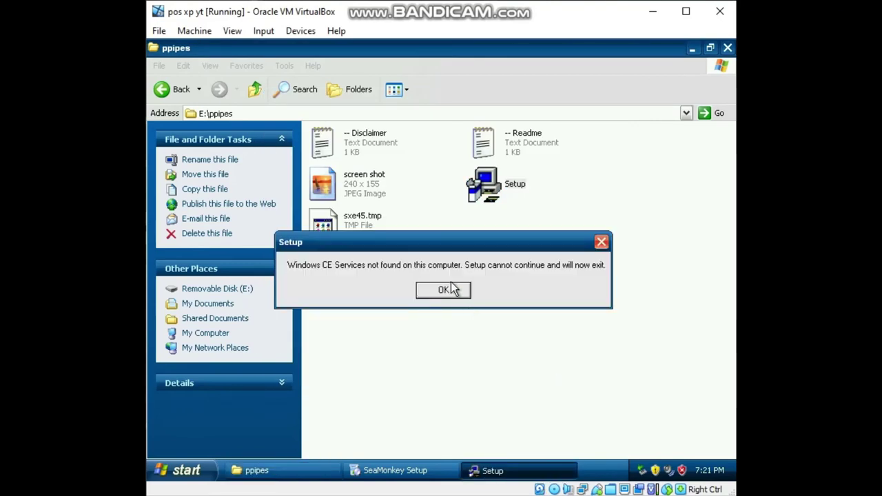
{"action": "left_click", "coordinate": [443, 290]}
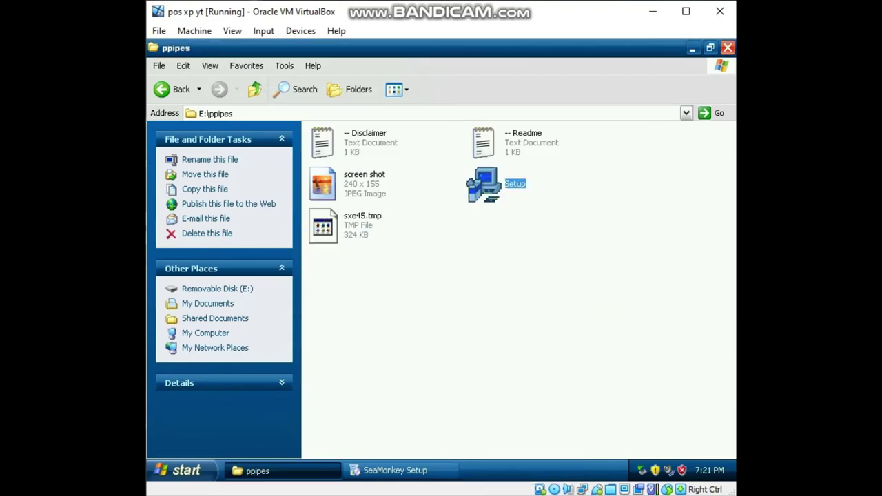
{"action": "left_click", "coordinate": [163, 89]}
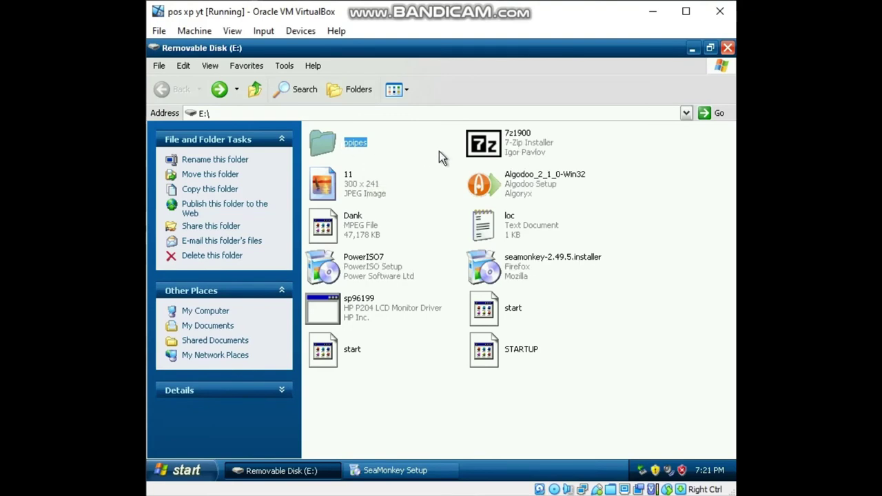
Install SeaMonkey with default settings, without launching it afterwards, and close the E: window.
{"action": "left_click", "coordinate": [384, 469]}
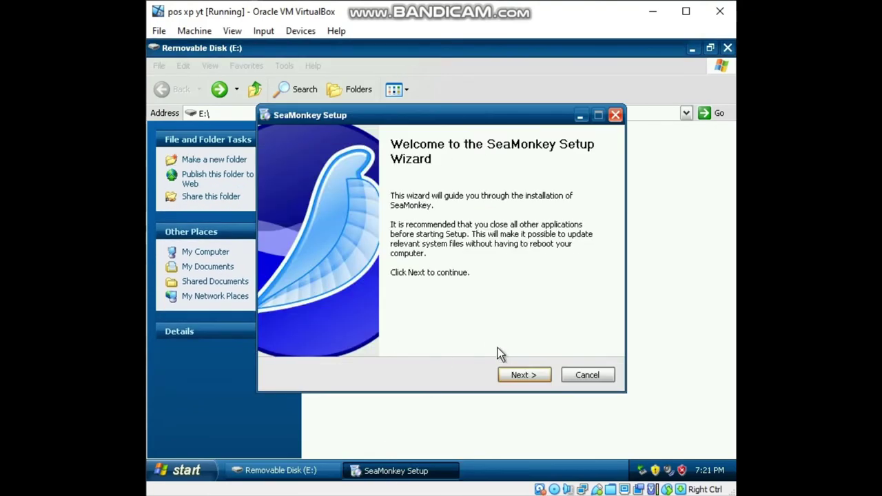
{"action": "left_click", "coordinate": [519, 376]}
{"action": "left_click", "coordinate": [279, 340]}
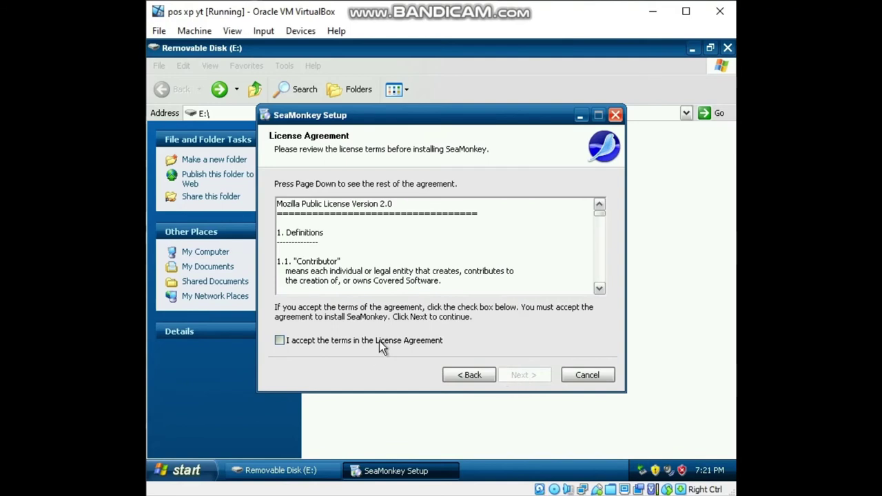
{"action": "left_click", "coordinate": [534, 374]}
{"action": "left_click", "coordinate": [532, 374]}
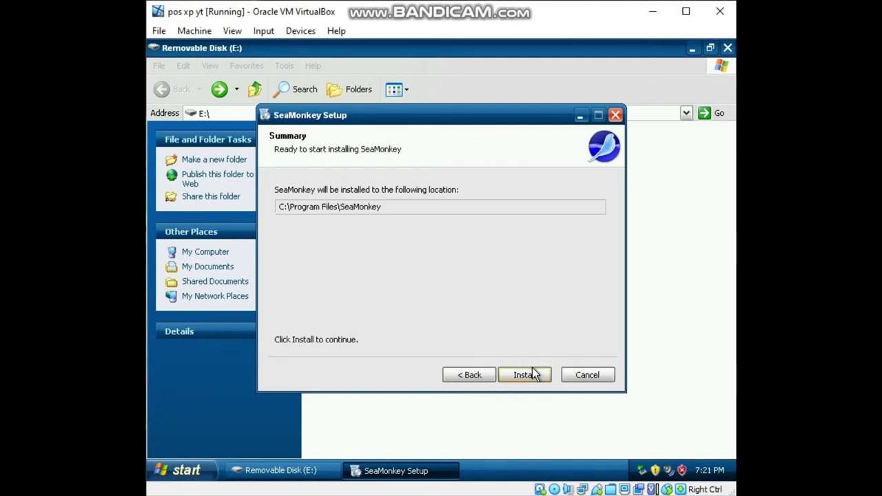
{"action": "left_click", "coordinate": [523, 372]}
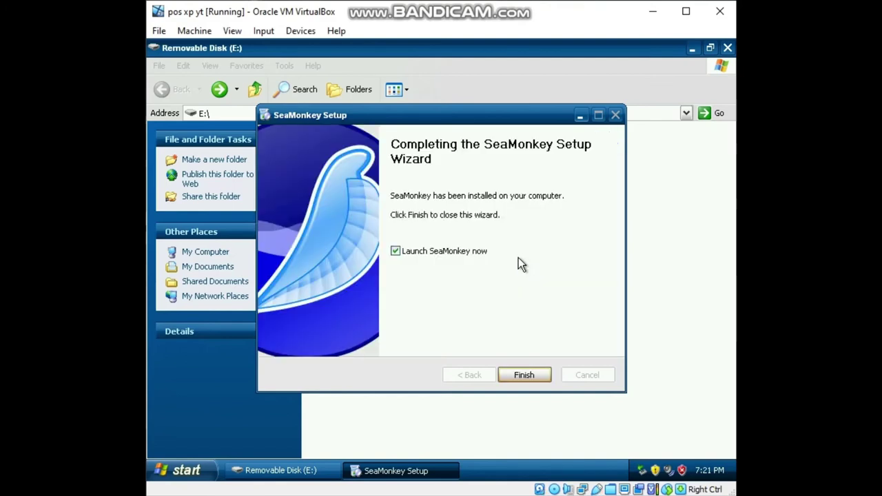
{"action": "left_click", "coordinate": [470, 253]}
{"action": "left_click", "coordinate": [521, 372]}
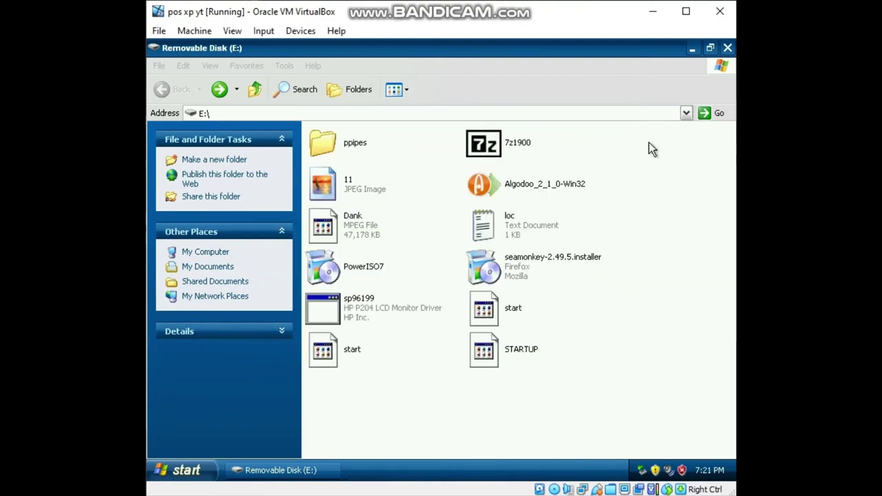
{"action": "left_click", "coordinate": [728, 48]}
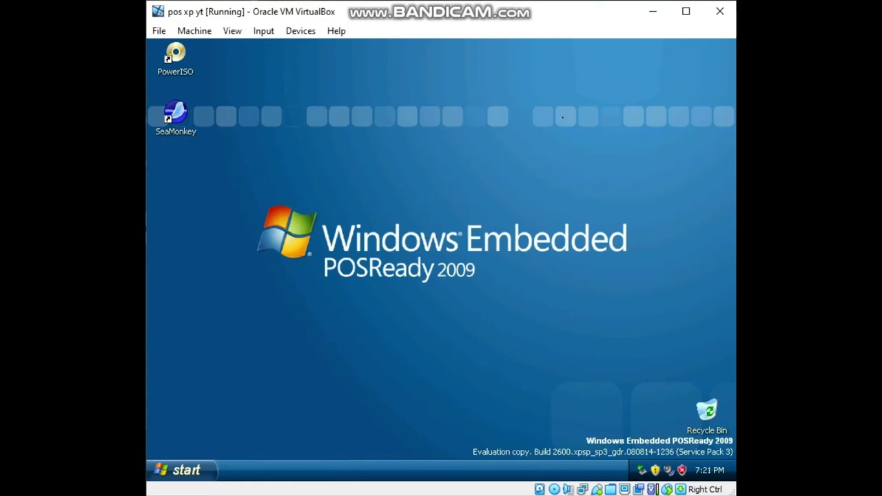
{"action": "double_click", "coordinate": [186, 120]}
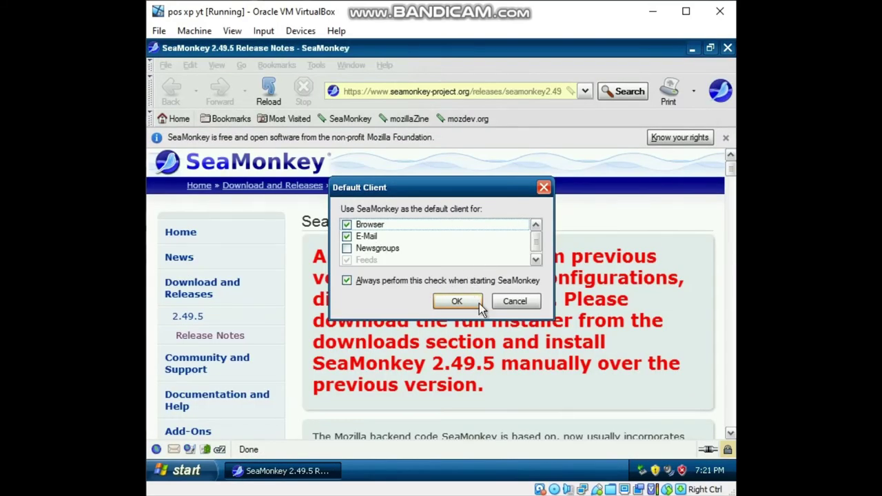
{"action": "left_click", "coordinate": [457, 302]}
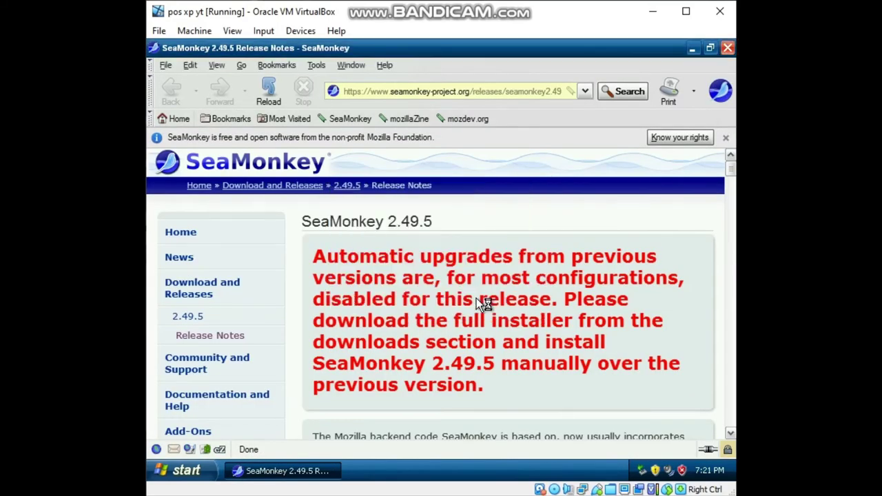
{"action": "left_click", "coordinate": [463, 96]}
{"action": "key", "text": "BackSpace"}
{"action": "type", "text": "w"}
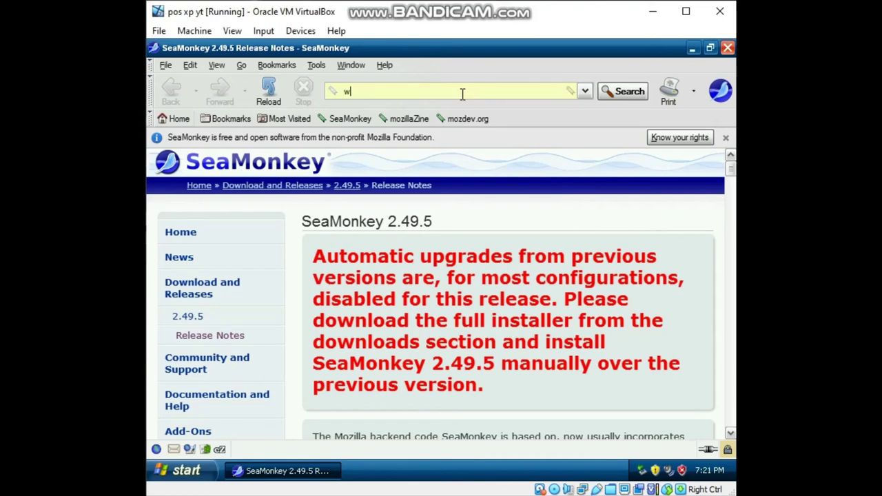
{"action": "type", "text": "ww.google.com"}
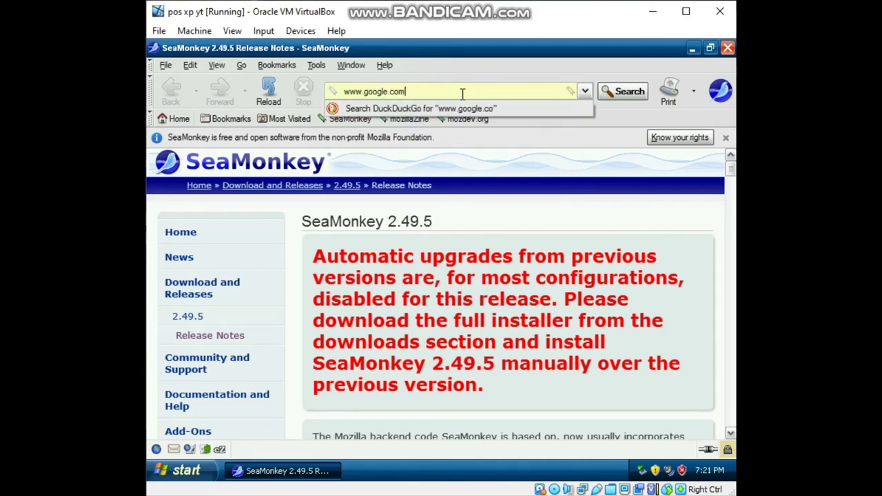
{"action": "key", "text": "Return"}
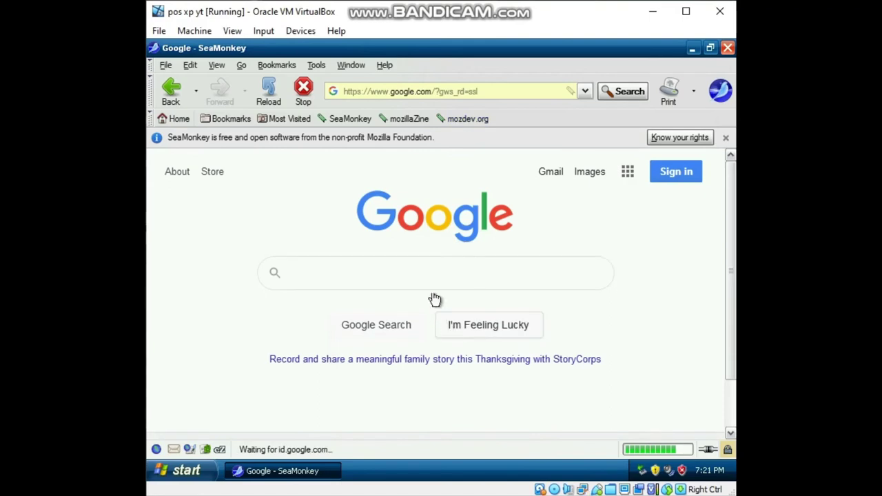
Search Google for 'download media player'.
{"action": "type", "text": "downlaod"}
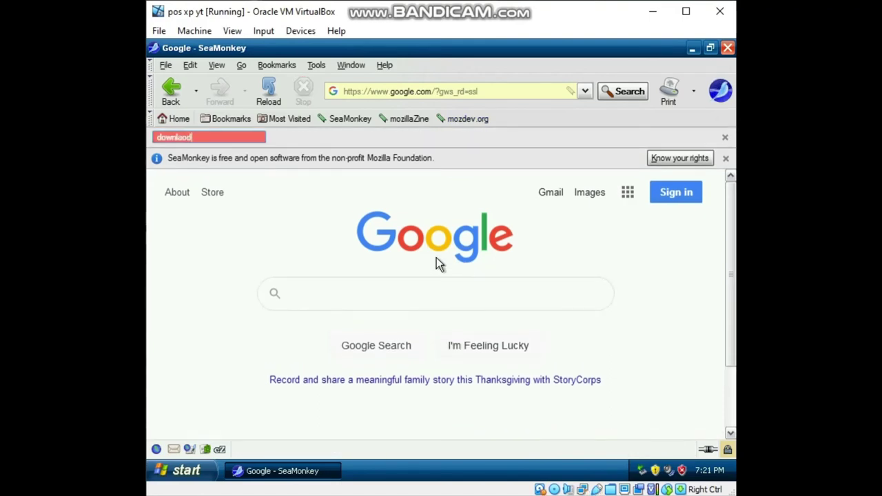
{"action": "left_click", "coordinate": [362, 286]}
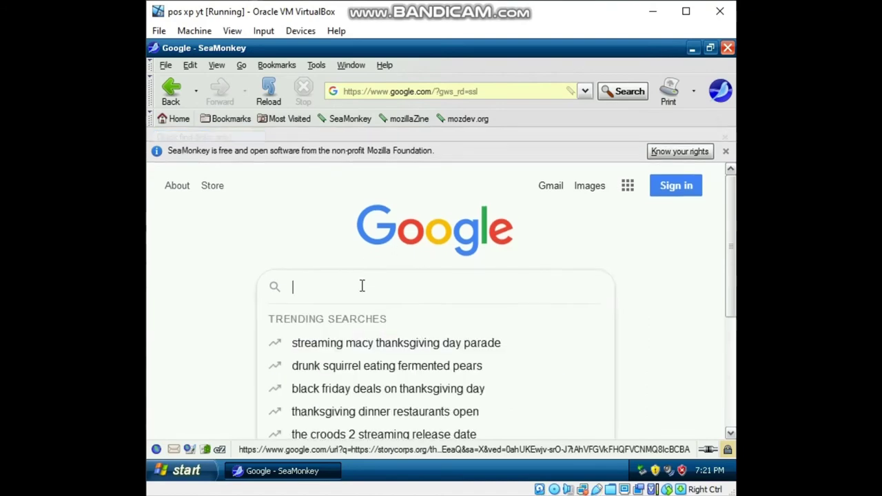
{"action": "type", "text": "download "}
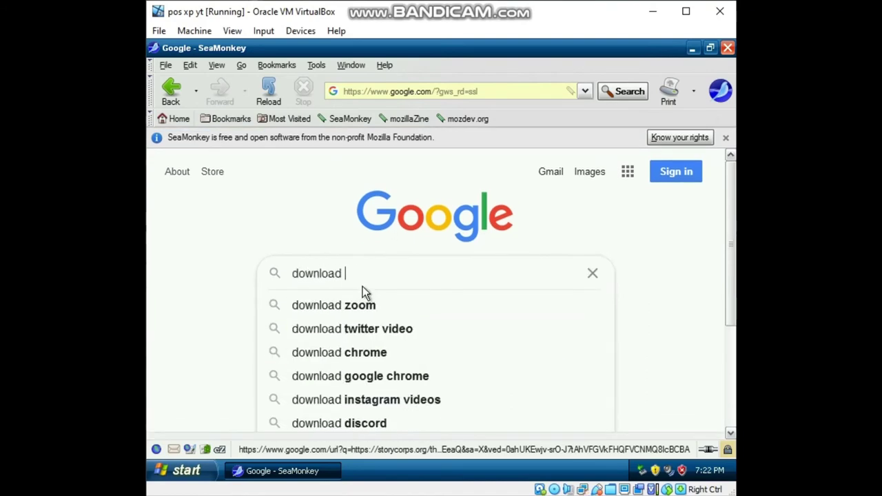
{"action": "type", "text": "medi"}
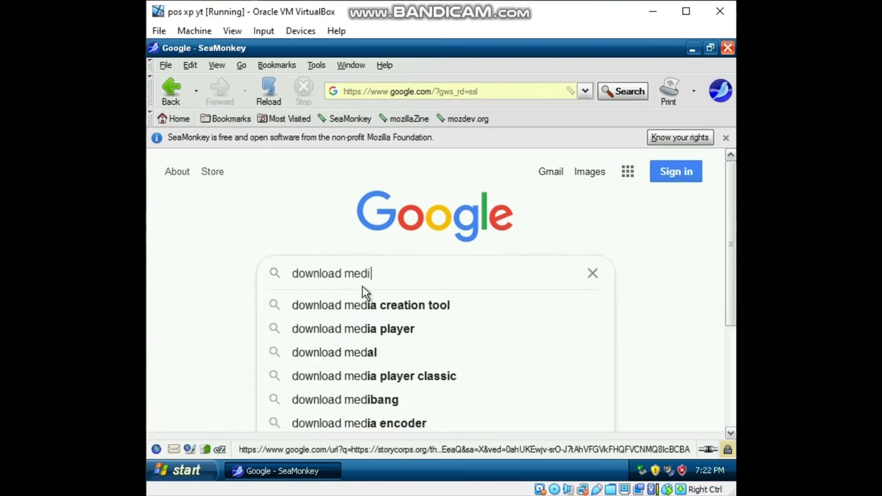
{"action": "type", "text": "a player"}
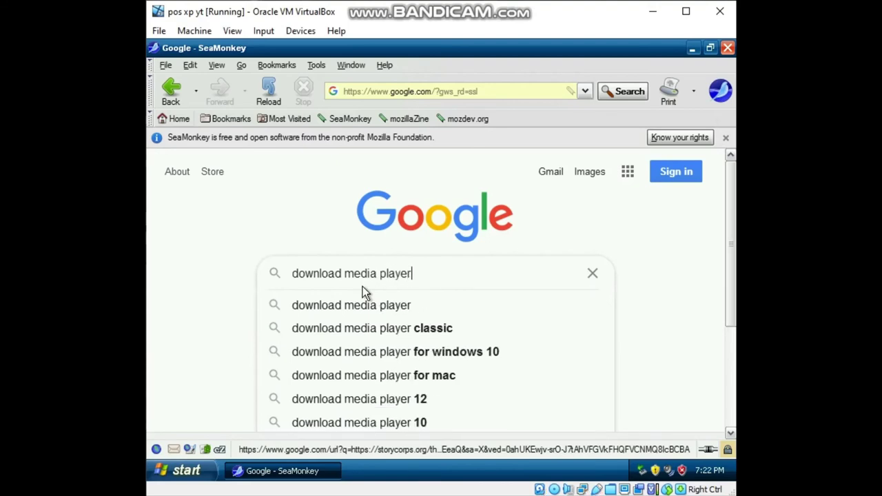
{"action": "key", "text": "Return"}
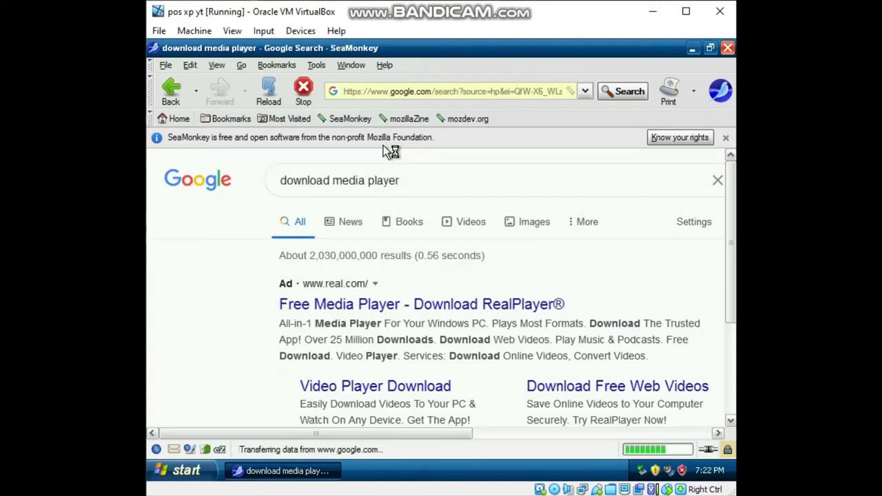
Open the RealPlayer ad, start the free download, and read the thank-you page.
{"action": "left_click", "coordinate": [366, 310]}
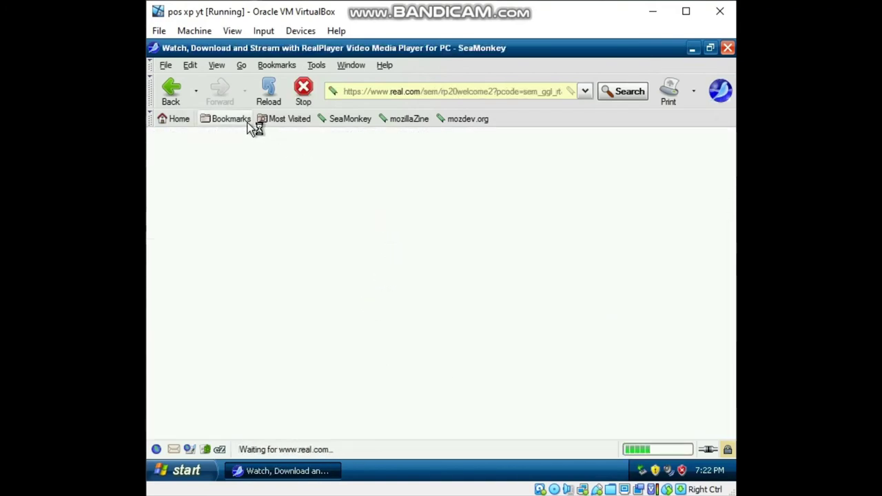
{"action": "scroll", "coordinate": [440, 191], "scroll_direction": "down", "scroll_amount": 4}
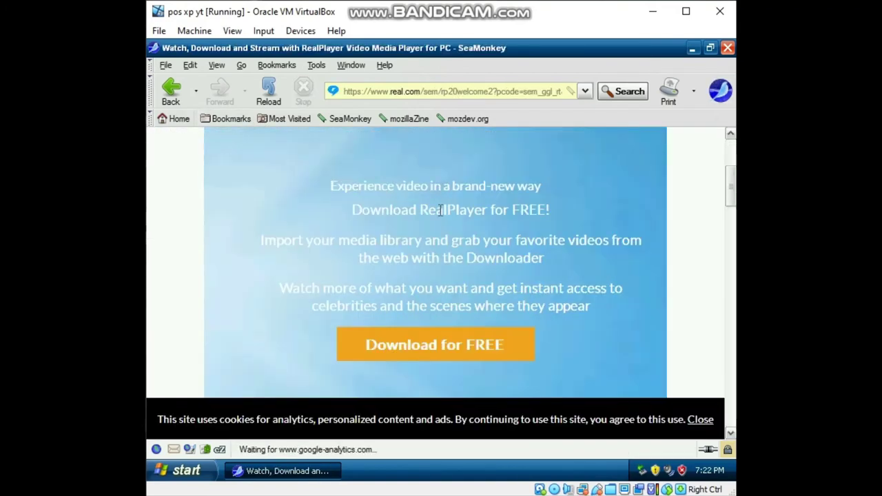
{"action": "left_click", "coordinate": [441, 348]}
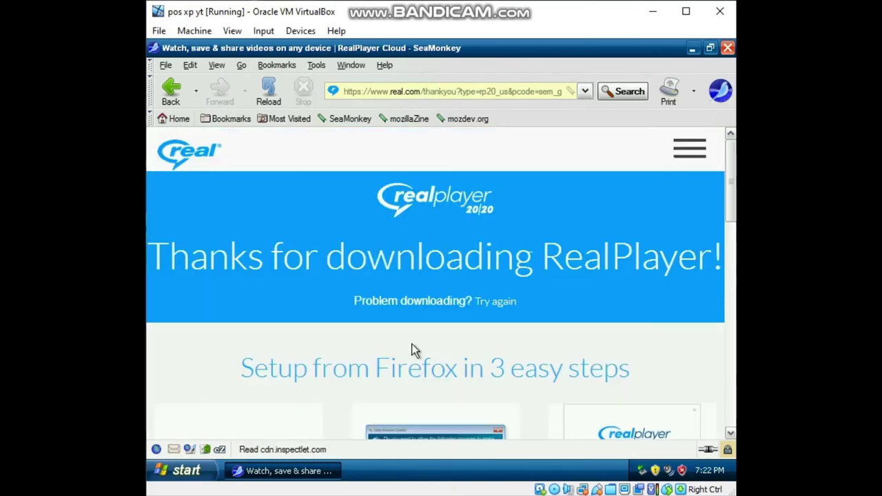
{"action": "scroll", "coordinate": [414, 350], "scroll_direction": "down", "scroll_amount": 5}
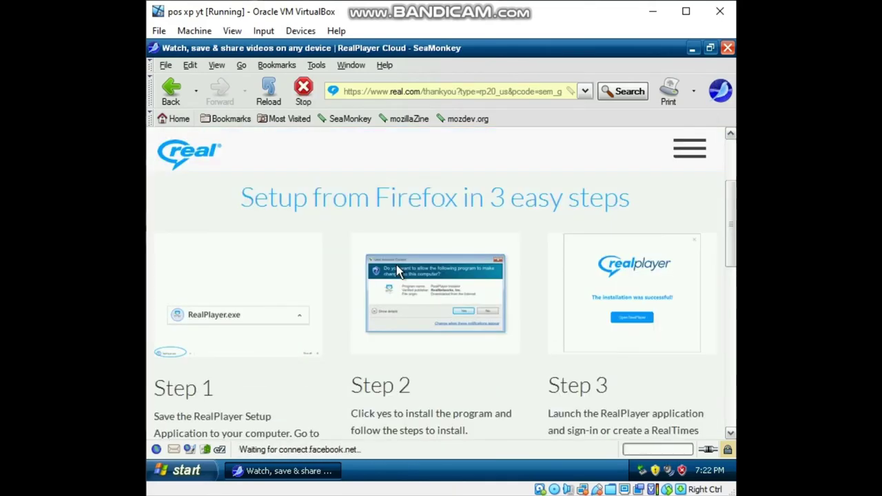
{"action": "scroll", "coordinate": [397, 265], "scroll_direction": "up", "scroll_amount": 5}
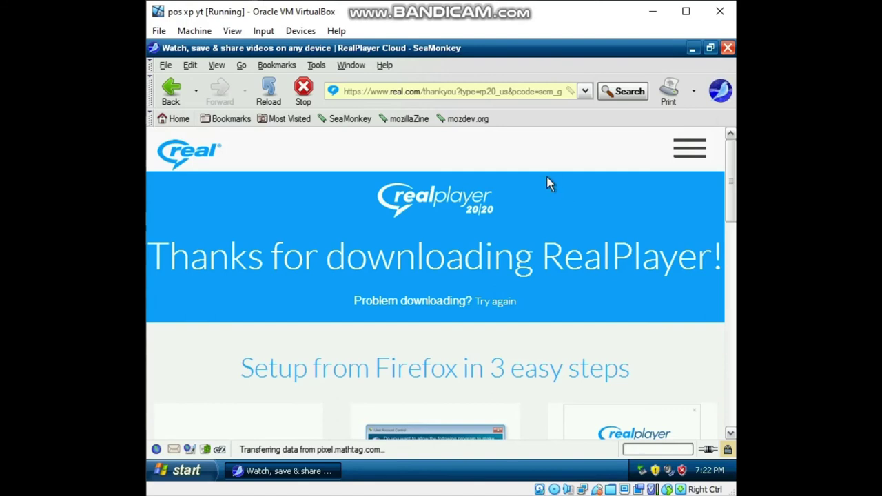
{"action": "scroll", "coordinate": [378, 343], "scroll_direction": "down", "scroll_amount": 3}
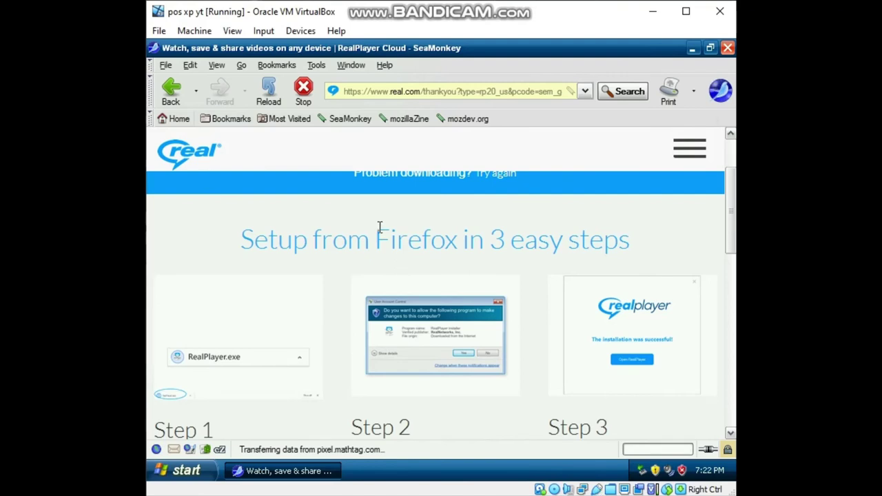
{"action": "left_click_drag", "start_coordinate": [376, 234], "coordinate": [490, 240]}
{"action": "left_click", "coordinate": [514, 239]}
Go back twice to the Google results for 'download media player'.
{"action": "scroll", "coordinate": [314, 265], "scroll_direction": "up", "scroll_amount": 3}
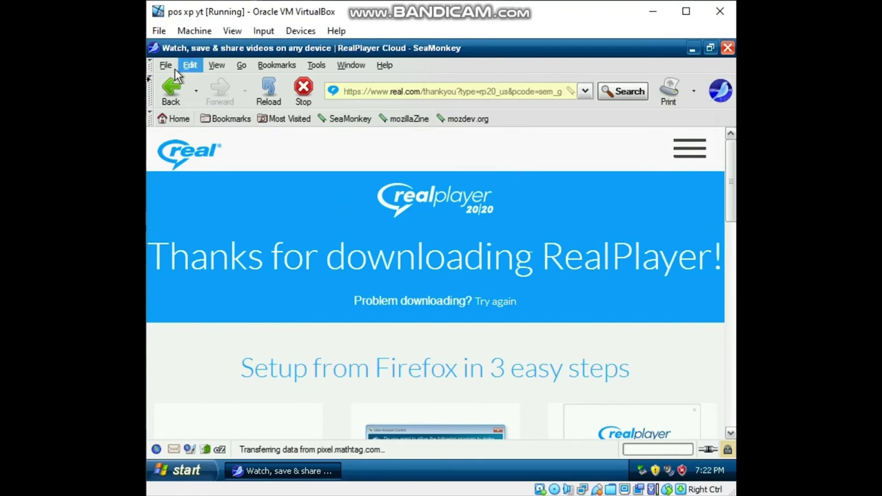
{"action": "left_click", "coordinate": [171, 97]}
{"action": "left_click", "coordinate": [173, 100]}
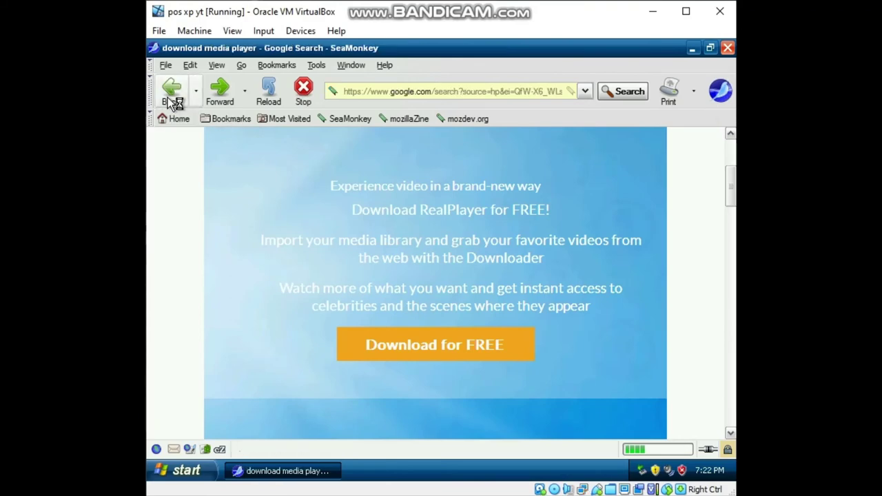
{"action": "scroll", "coordinate": [416, 211], "scroll_direction": "down", "scroll_amount": 2}
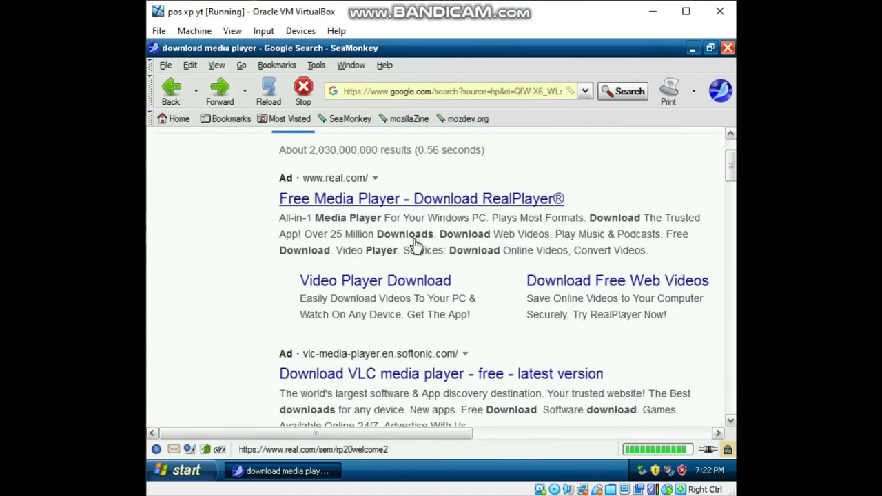